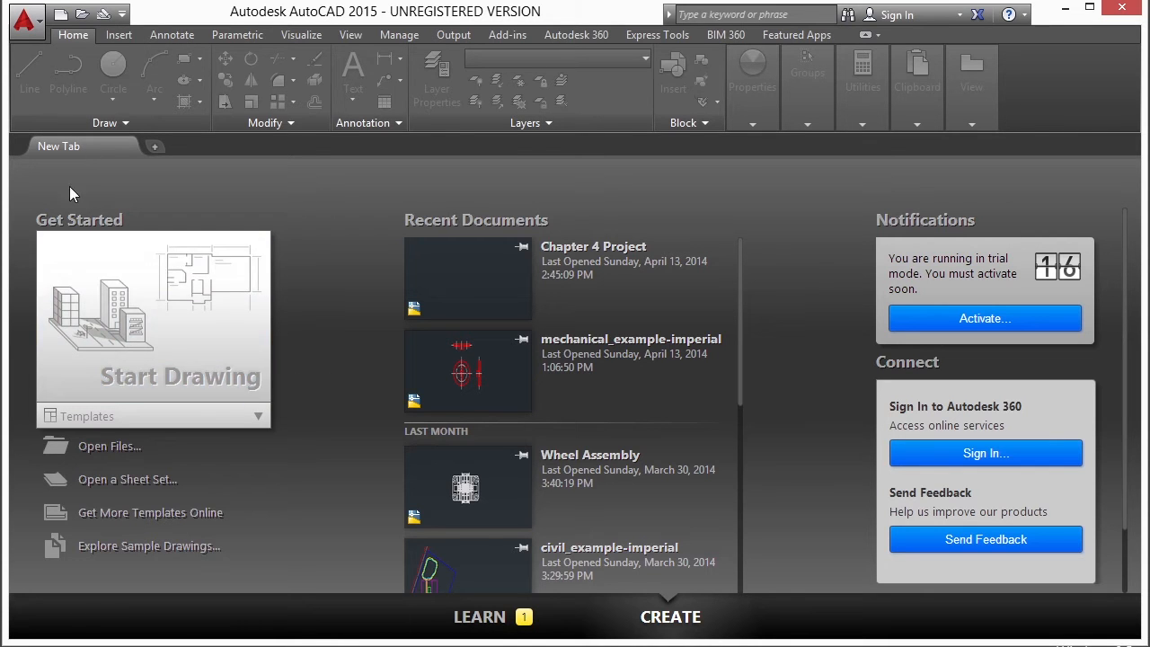
- Start a new drawing from the acad.dwt template
{"action": "left_click", "coordinate": [100, 419]}
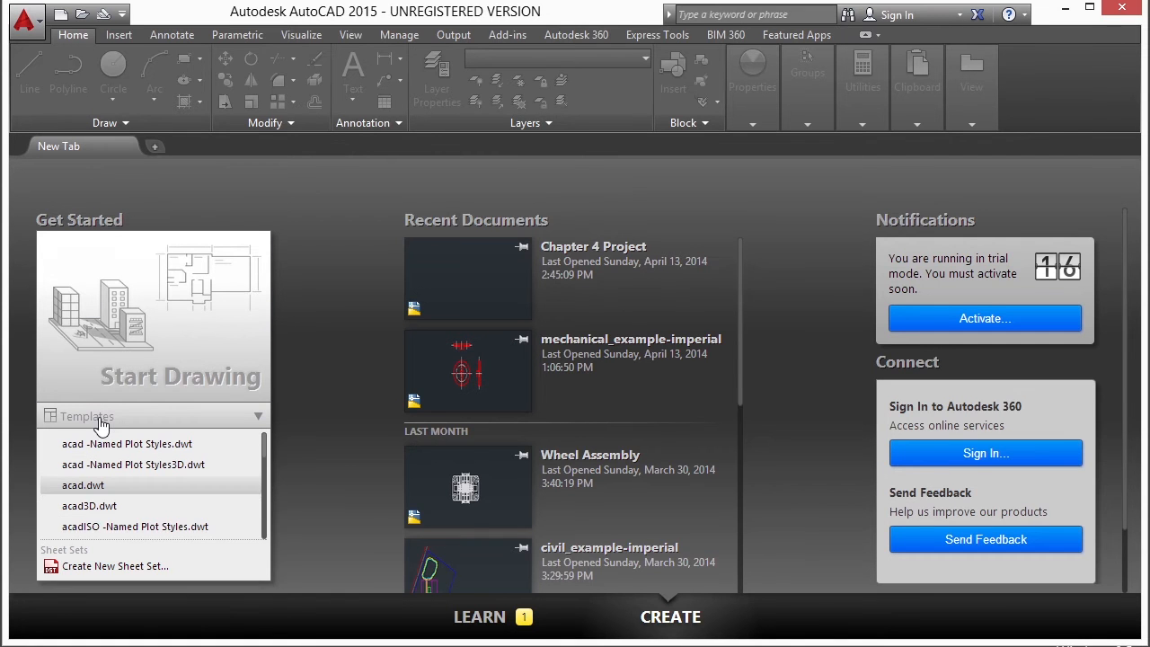
{"action": "left_click", "coordinate": [95, 486]}
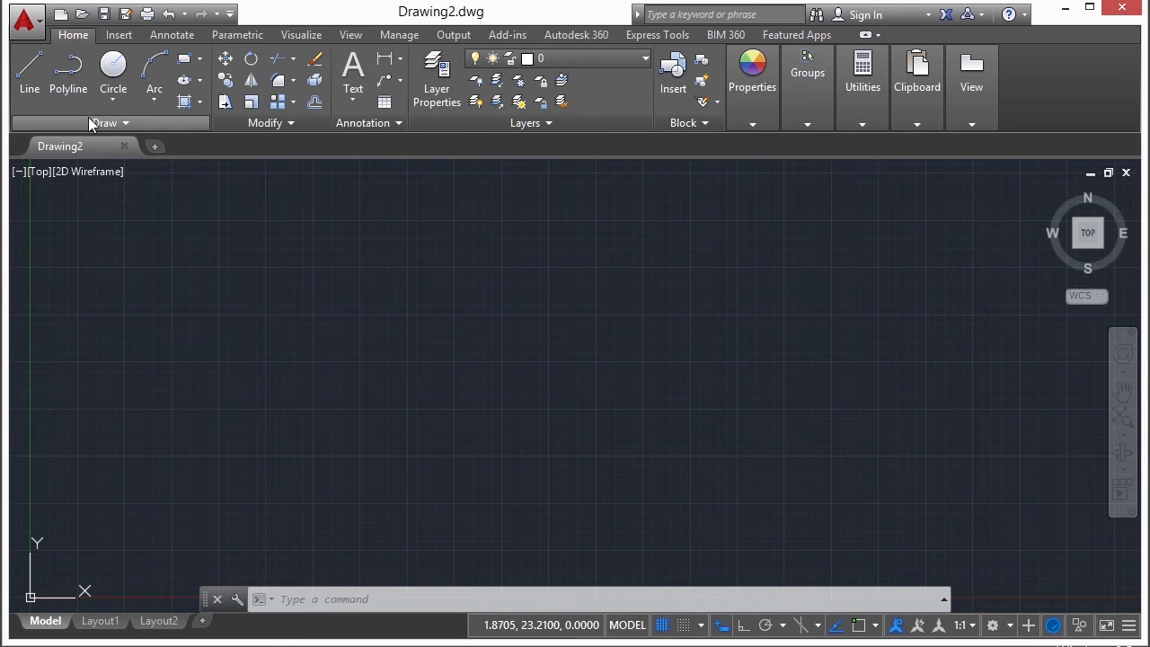
- Draw a single slanted line about 11.4 units long, rising at about 8° in the upper part of the drawing area
{"action": "left_click", "coordinate": [30, 78]}
{"action": "left_click", "coordinate": [256, 291]}
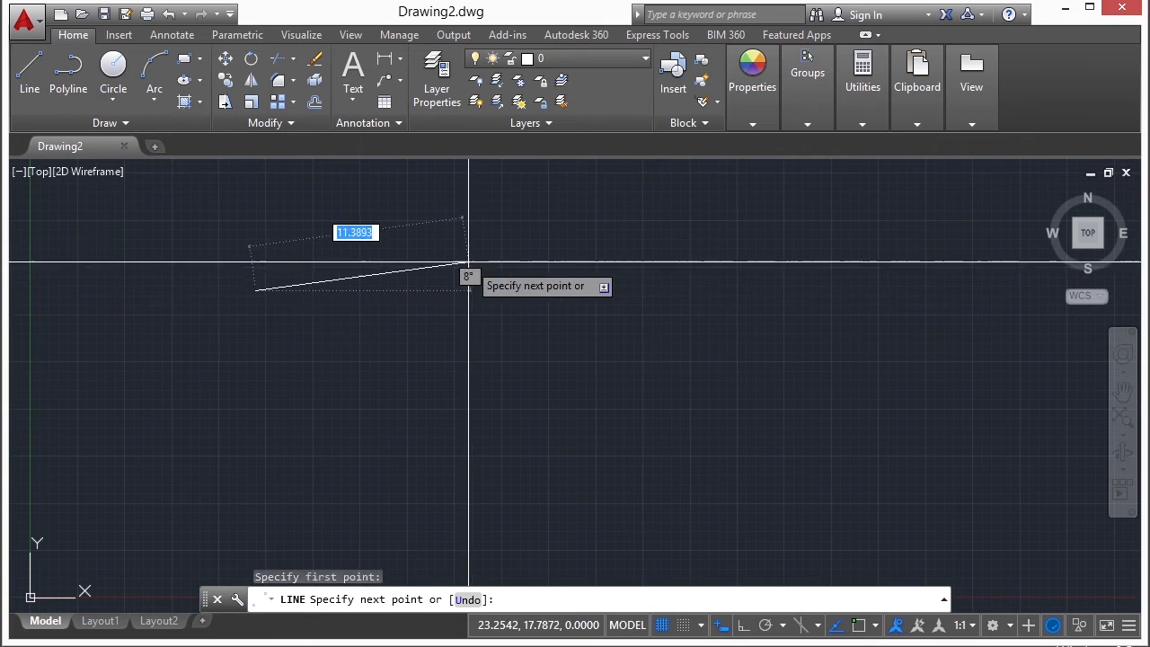
{"action": "left_click", "coordinate": [469, 262]}
{"action": "key", "text": "Return"}
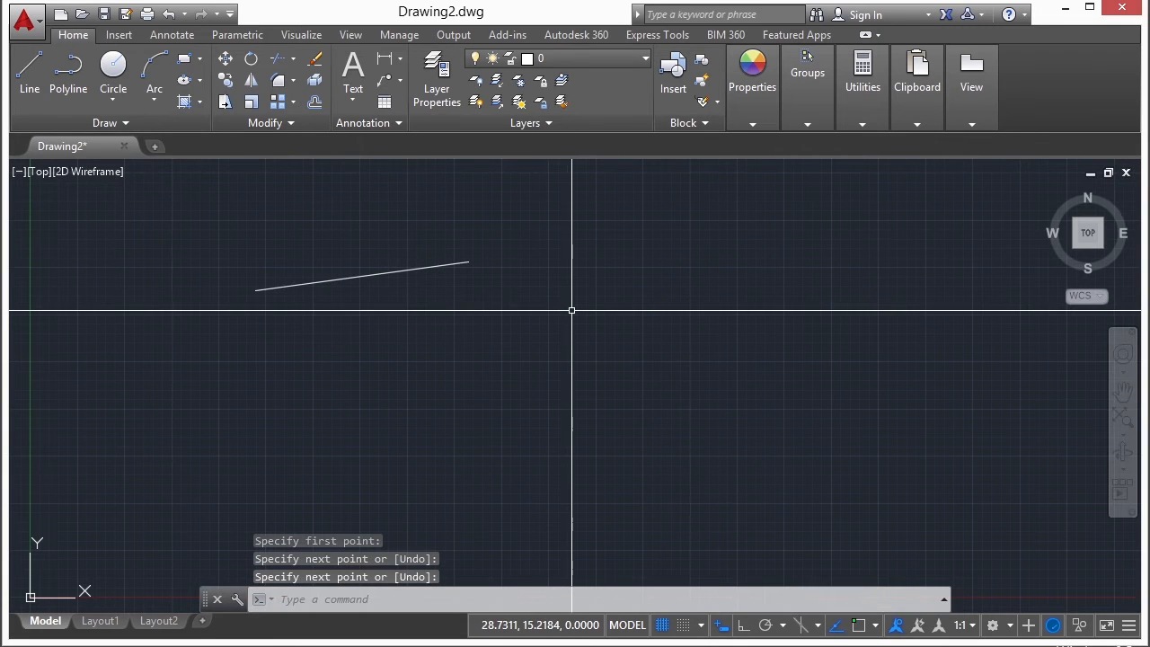
- Draw a second slanted line about 12.4 units long just below the first, rising at about 8°
{"action": "type", "text": "LINE"}
{"action": "key", "text": "Return"}
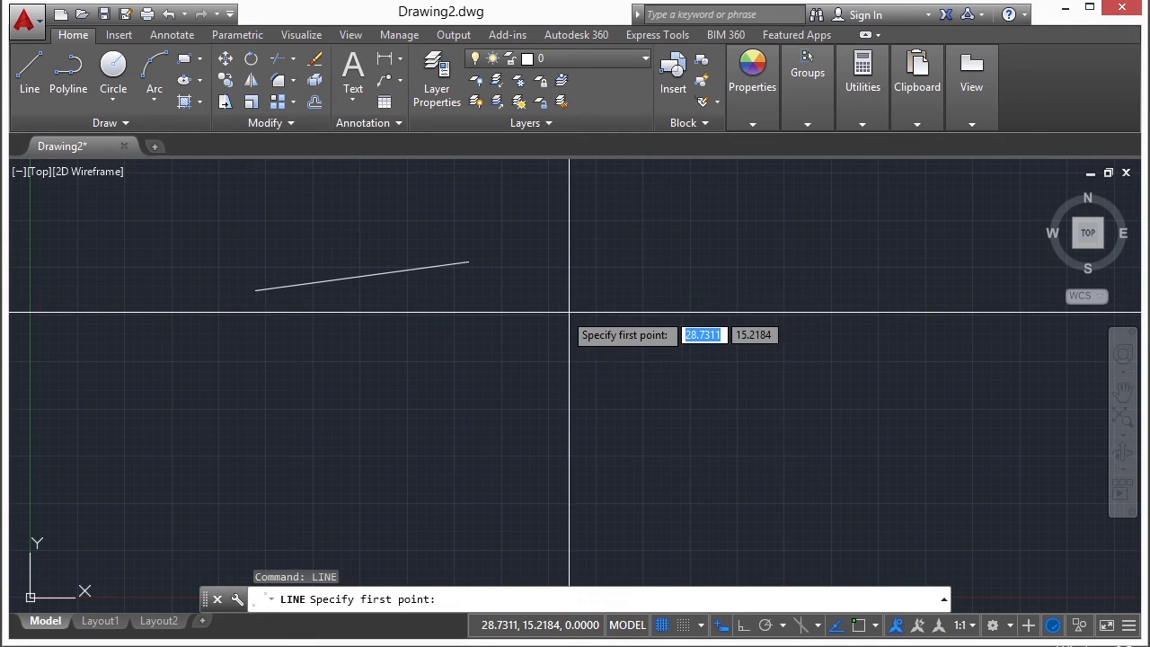
{"action": "left_click", "coordinate": [258, 336]}
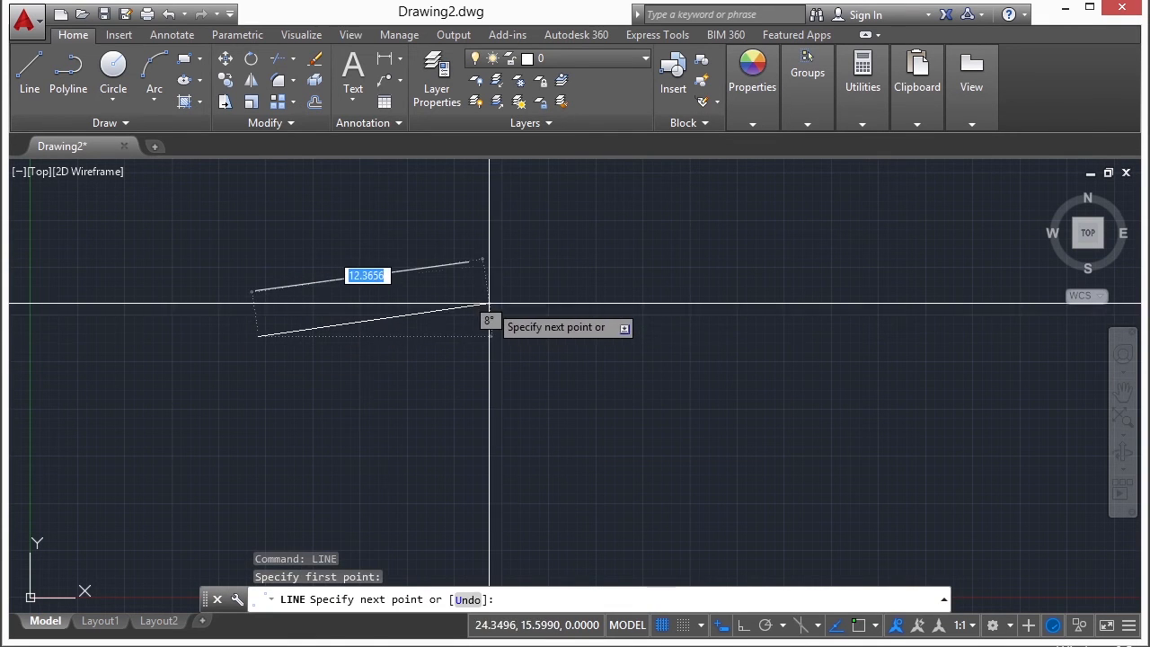
{"action": "left_click", "coordinate": [526, 300]}
{"action": "key", "text": "Return"}
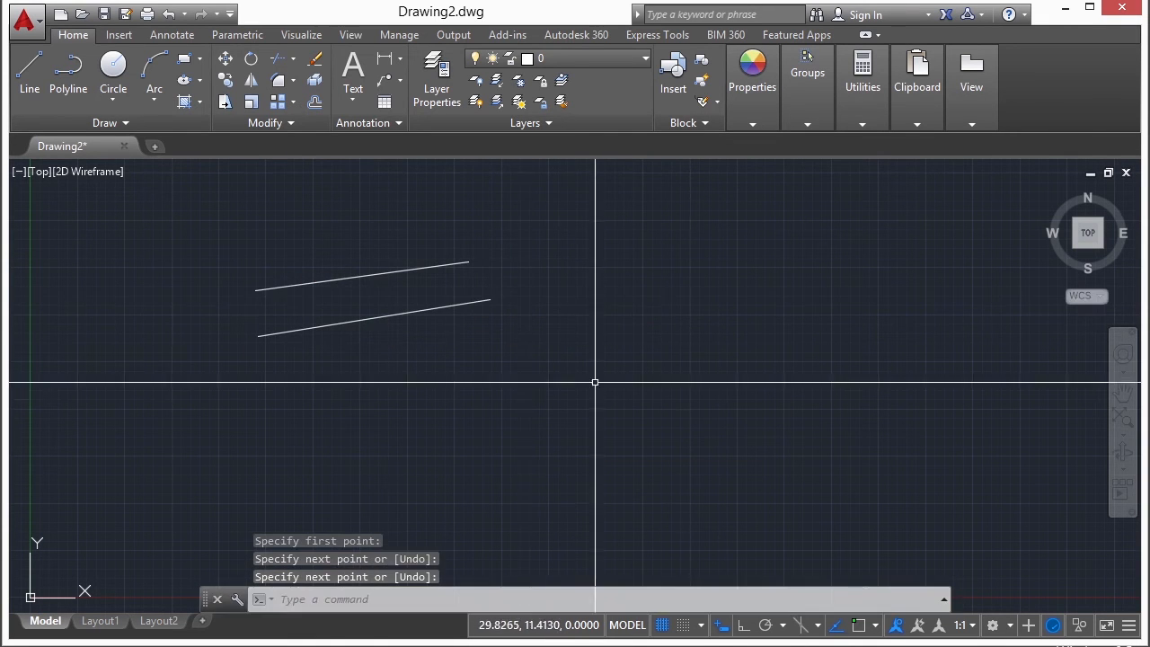
- Draw a third slanted line below the other two, rising slightly to the right
{"action": "type", "text": "L"}
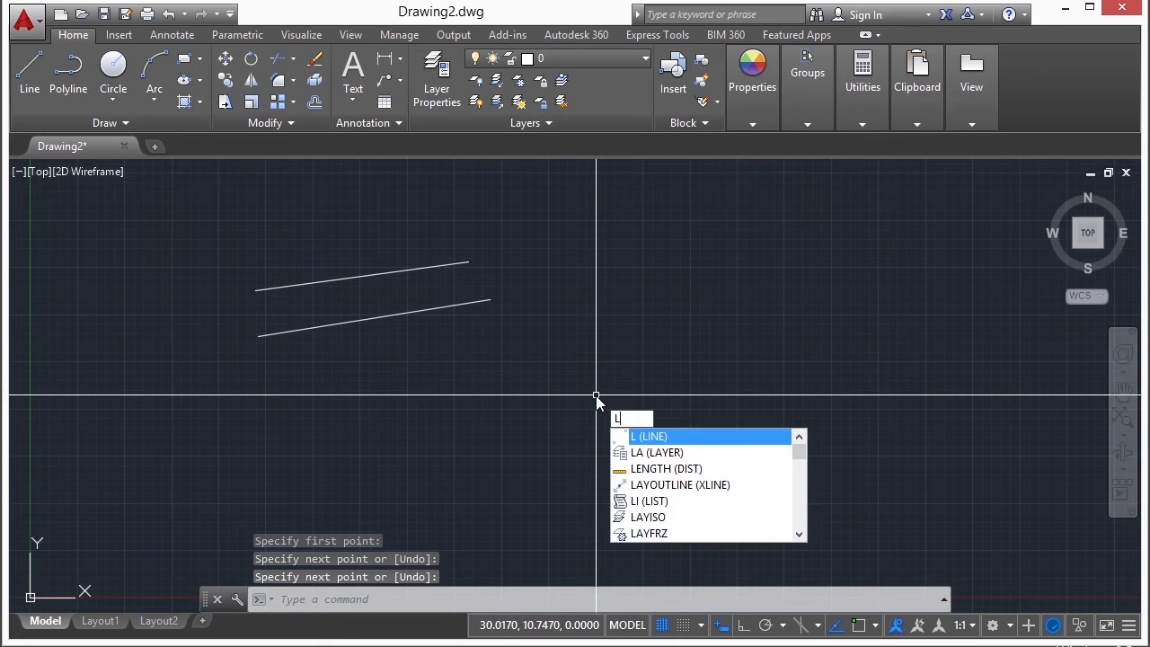
{"action": "key", "text": "Return"}
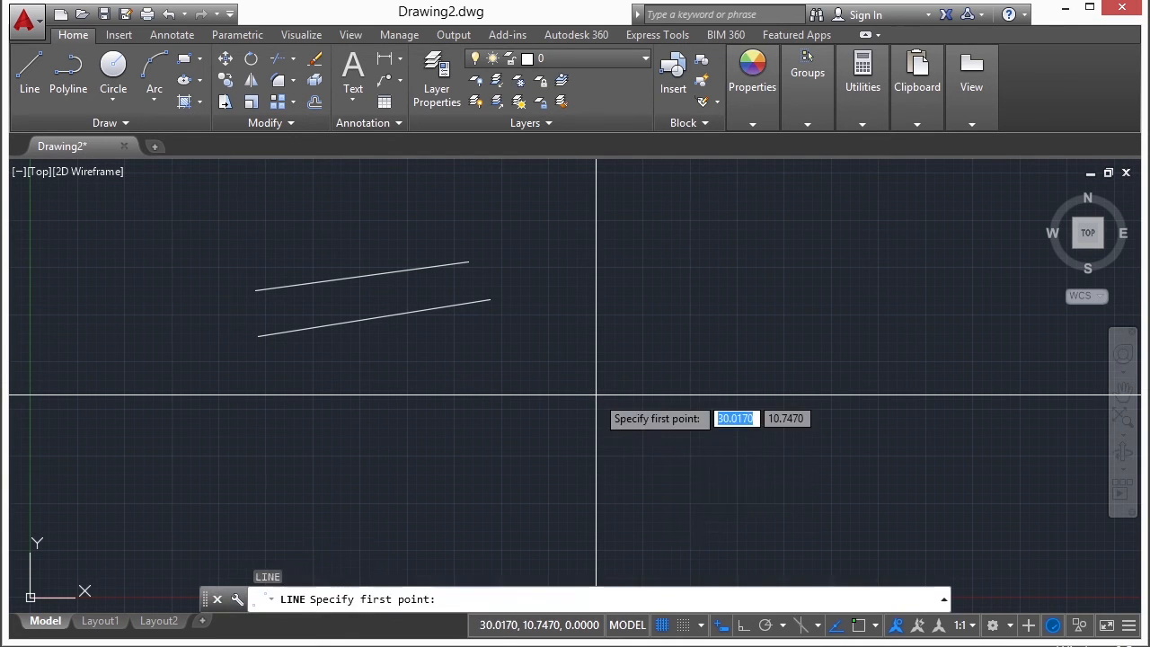
{"action": "left_click", "coordinate": [267, 398]}
{"action": "left_click", "coordinate": [501, 351]}
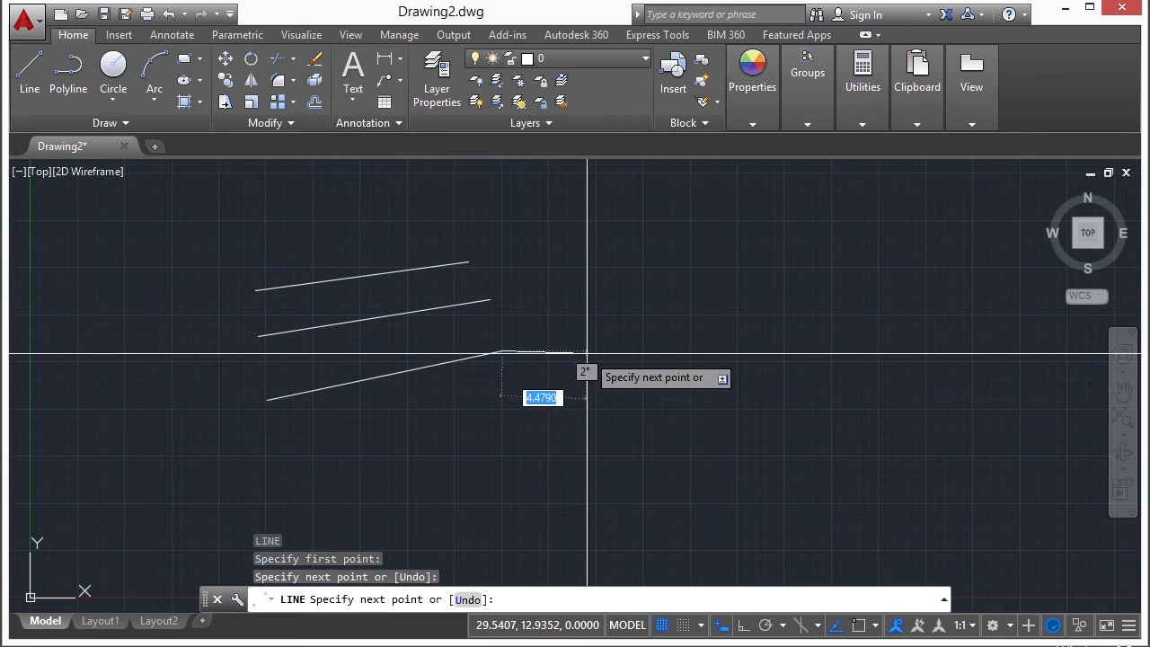
{"action": "key", "text": "Return"}
- Erase all three slanted lines from the drawing
{"action": "type", "text": "e"}
{"action": "key", "text": "Return"}
{"action": "left_click", "coordinate": [569, 394]}
{"action": "left_click", "coordinate": [441, 244]}
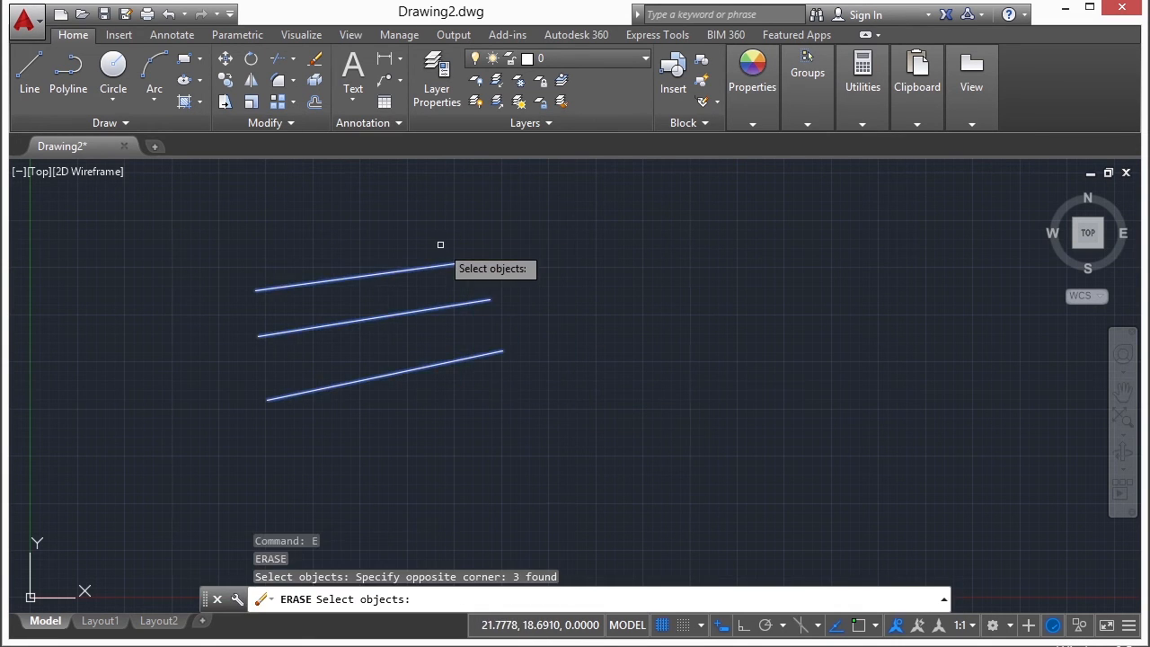
{"action": "key", "text": "Return"}
- Draw a single long, slightly rising line across the upper middle of the drawing area
{"action": "type", "text": "line"}
{"action": "key", "text": "Return"}
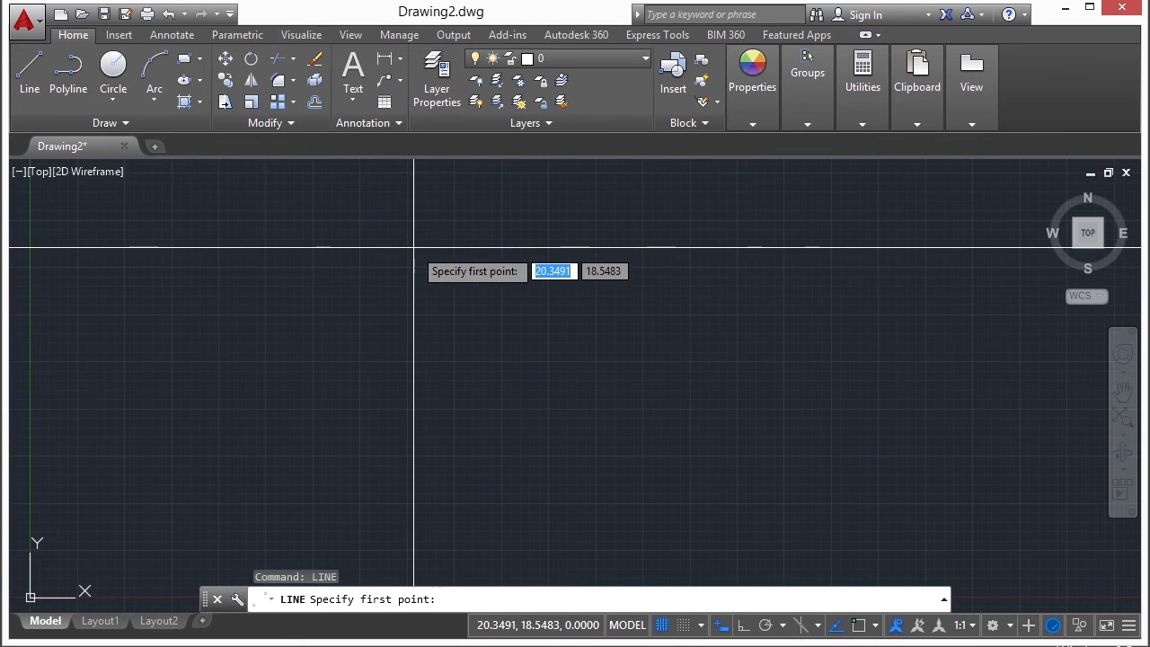
{"action": "left_click", "coordinate": [304, 243]}
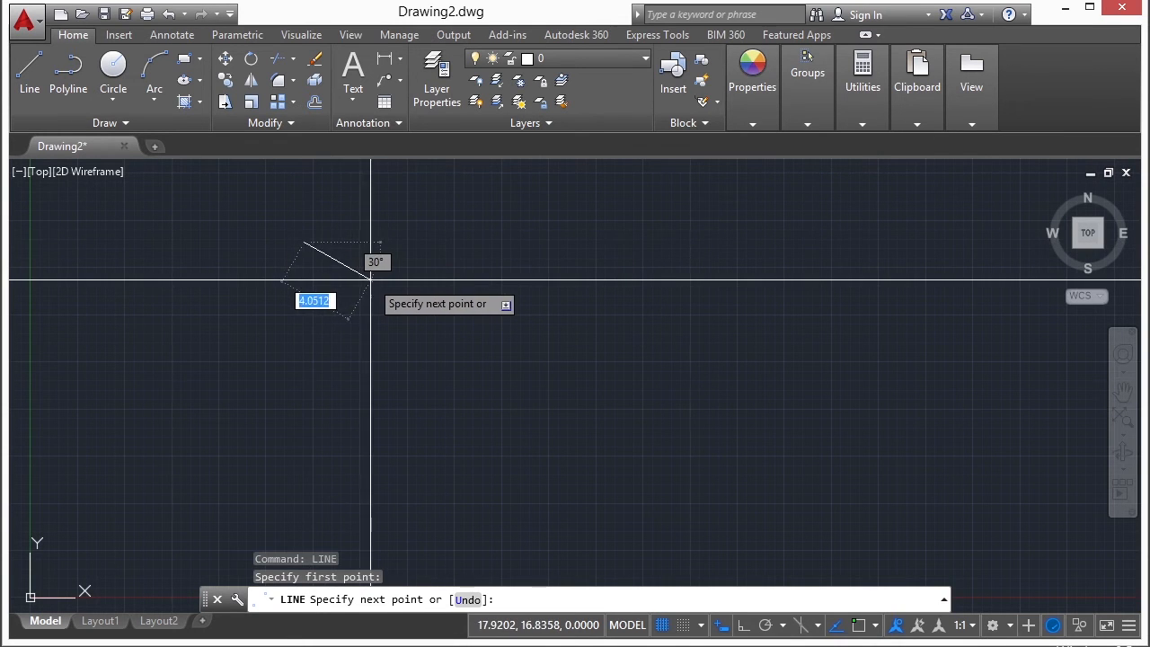
{"action": "left_click", "coordinate": [571, 224]}
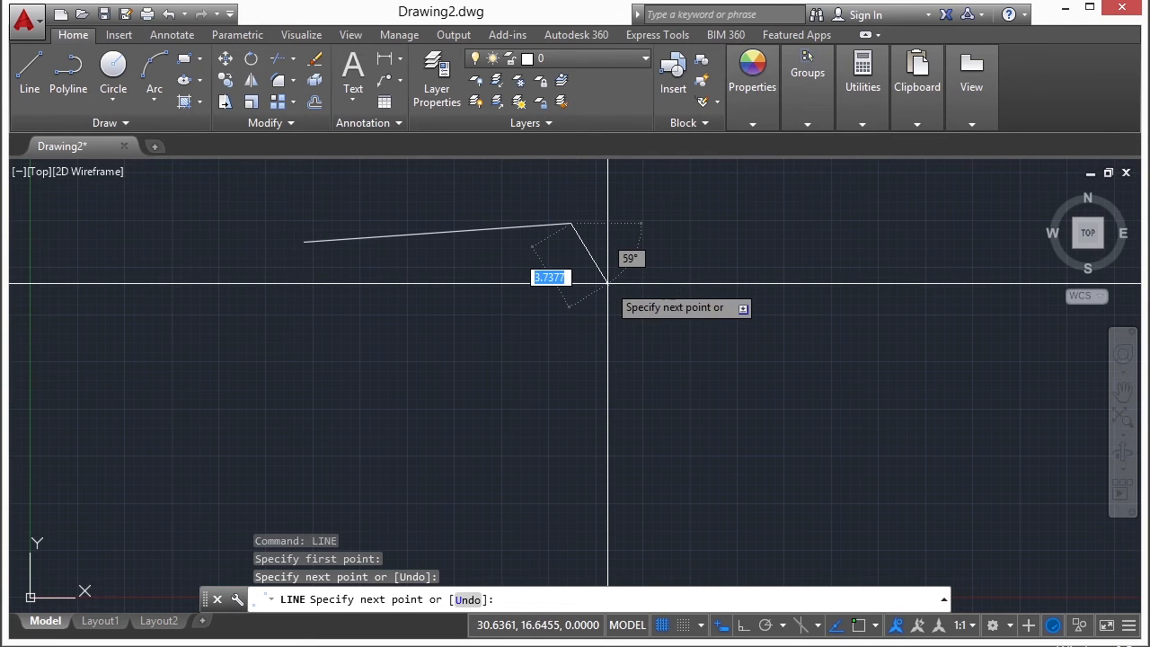
{"action": "key", "text": "Return"}
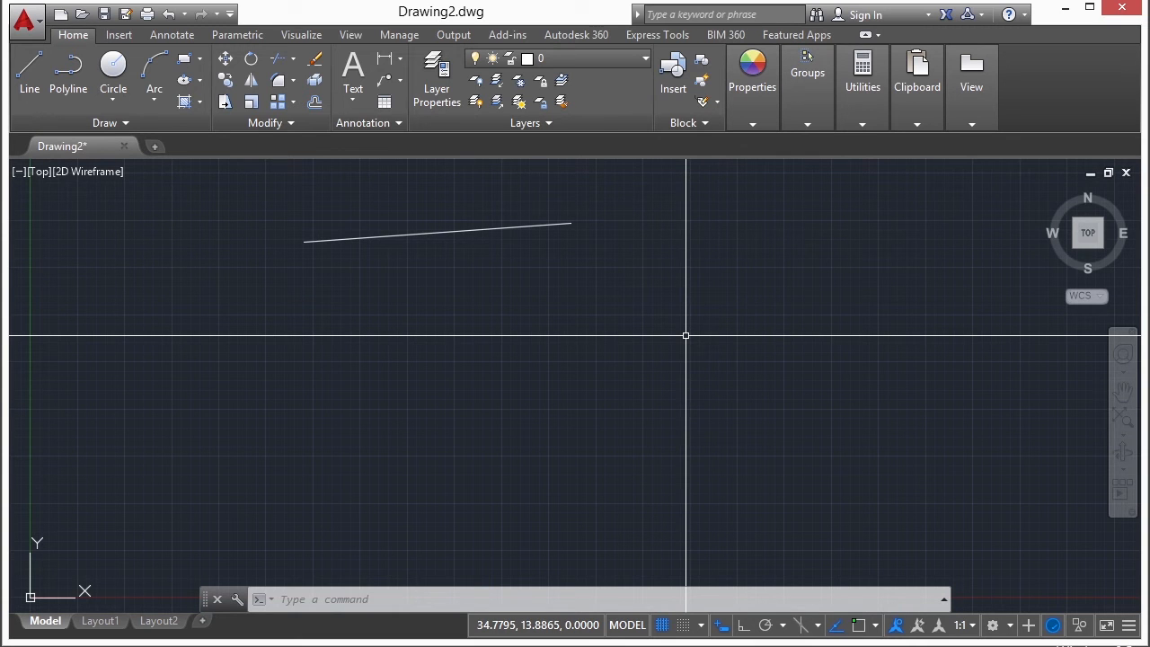
- Erase the long, slightly rising line so the drawing is empty
{"action": "left_click", "coordinate": [539, 249]}
{"action": "left_click", "coordinate": [496, 185]}
{"action": "key", "text": "space"}
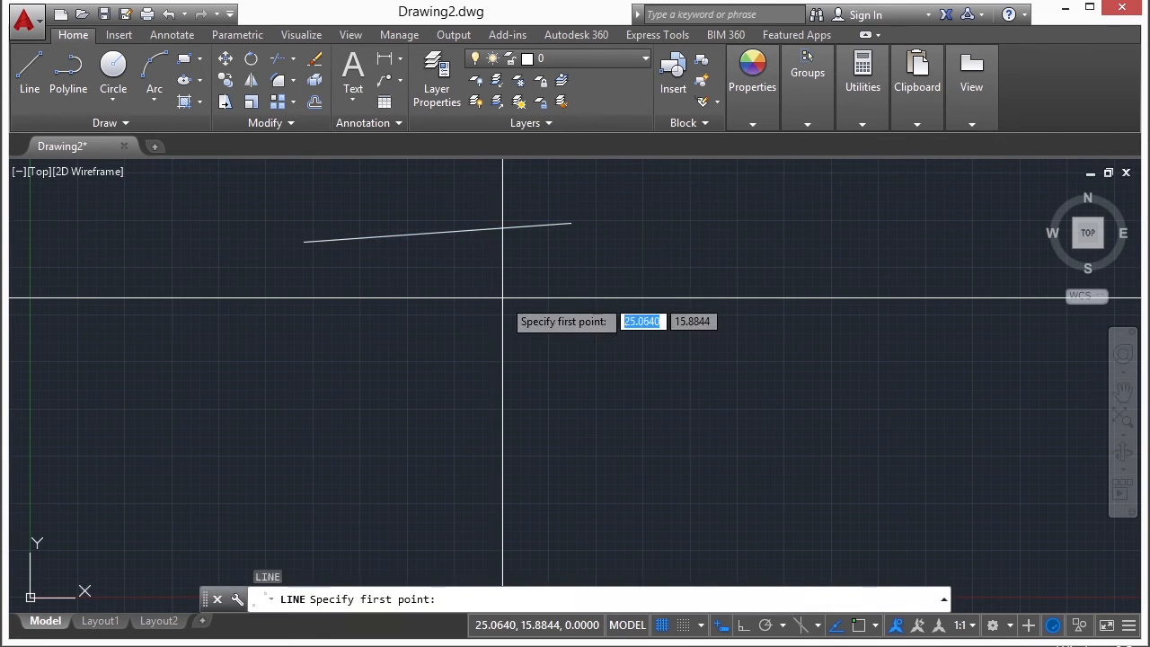
{"action": "key", "text": "Escape"}
{"action": "key", "text": "Escape"}
{"action": "left_click", "coordinate": [507, 270]}
{"action": "left_click", "coordinate": [490, 215]}
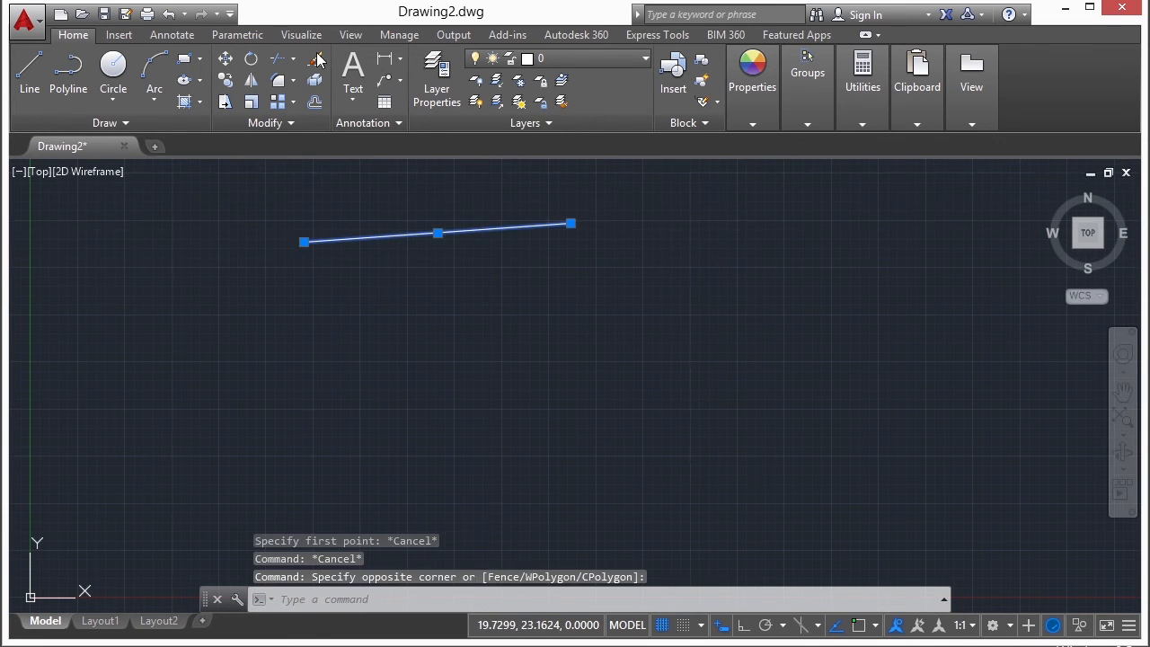
{"action": "left_click", "coordinate": [316, 81]}
{"action": "key", "text": "space"}
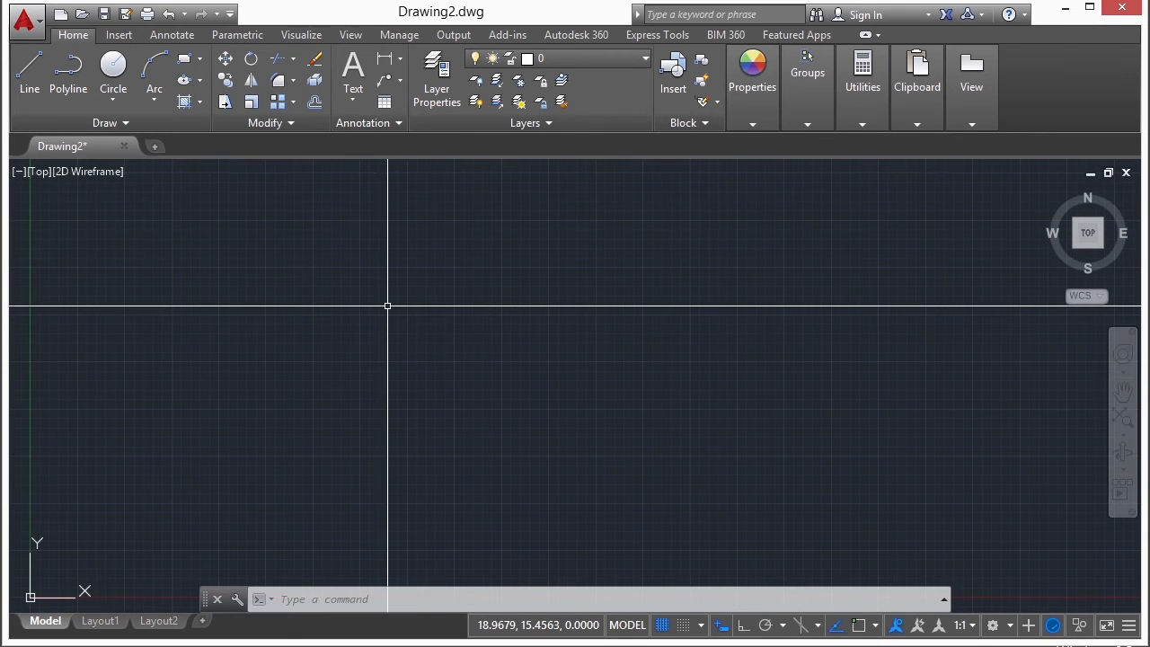
- Set the drawing's length units to Architectural, with Inches as the insertion scale
{"action": "type", "text": "UNITS"}
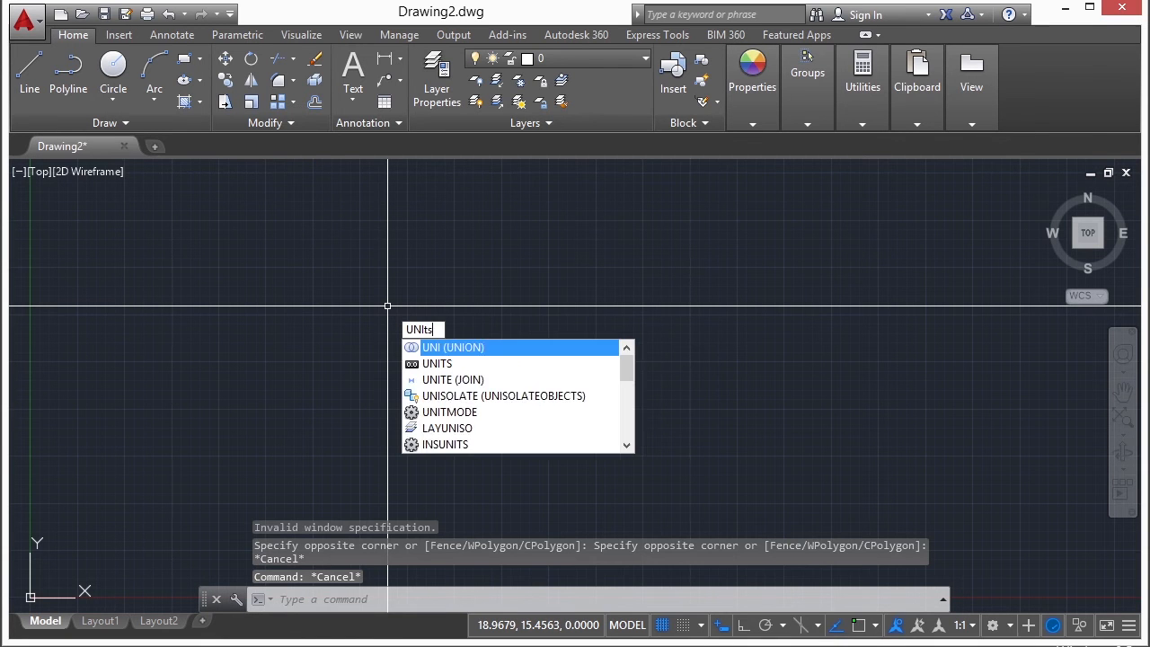
{"action": "key", "text": "Return"}
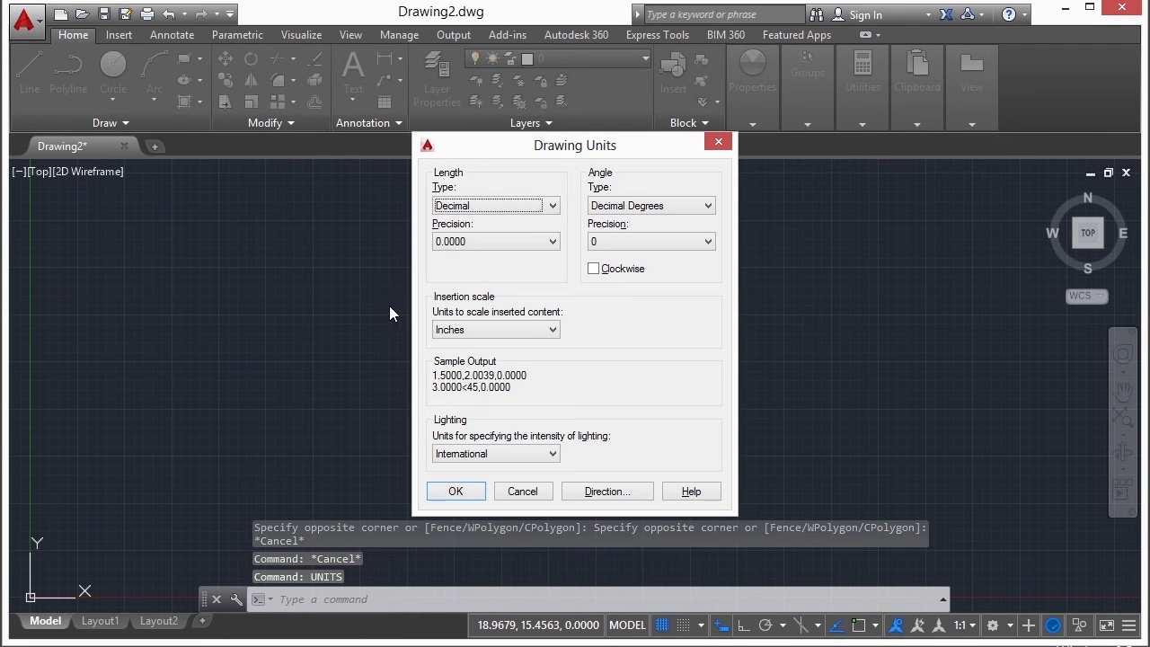
{"action": "left_click", "coordinate": [552, 206]}
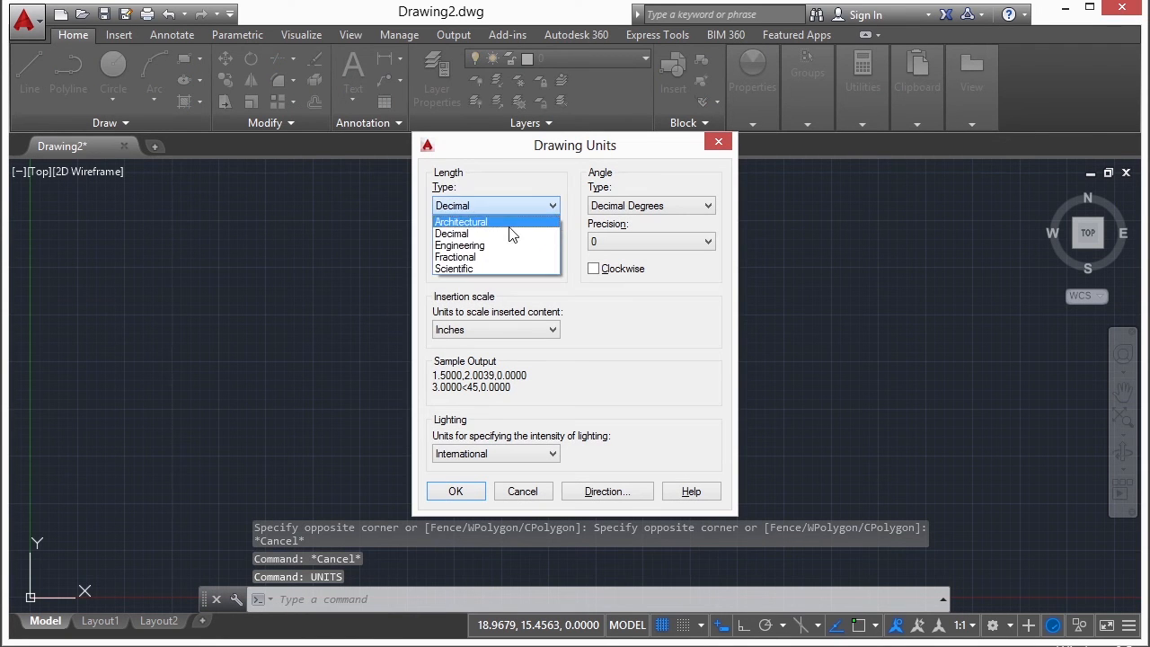
{"action": "left_click", "coordinate": [499, 220]}
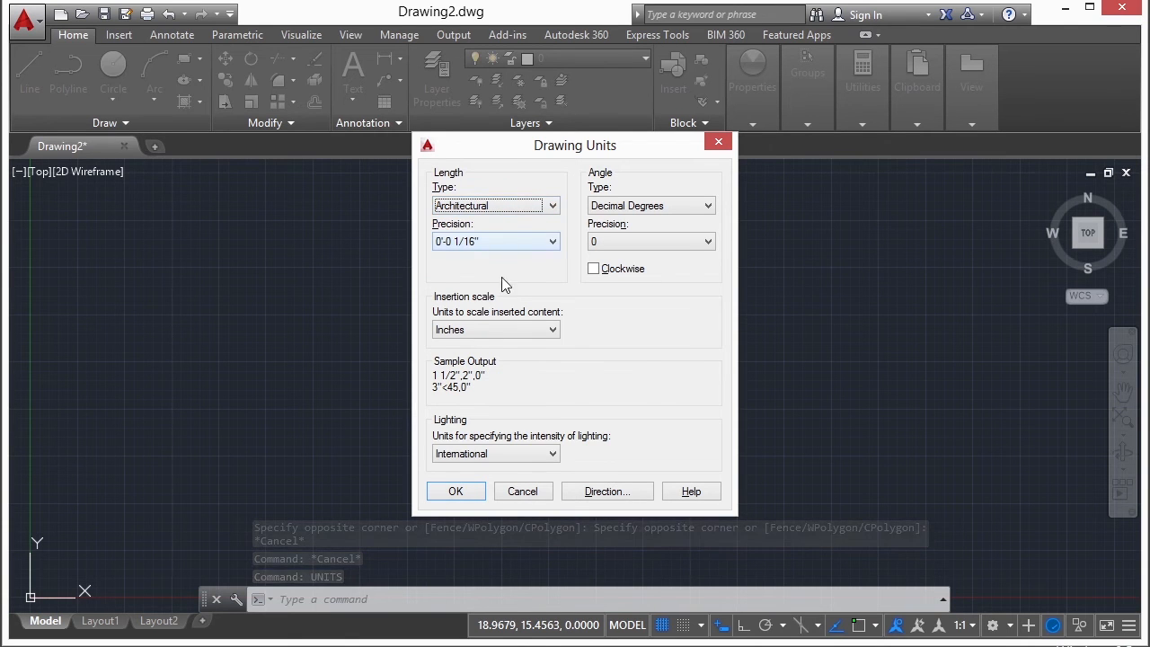
{"action": "left_click", "coordinate": [474, 332]}
{"action": "left_click", "coordinate": [481, 332]}
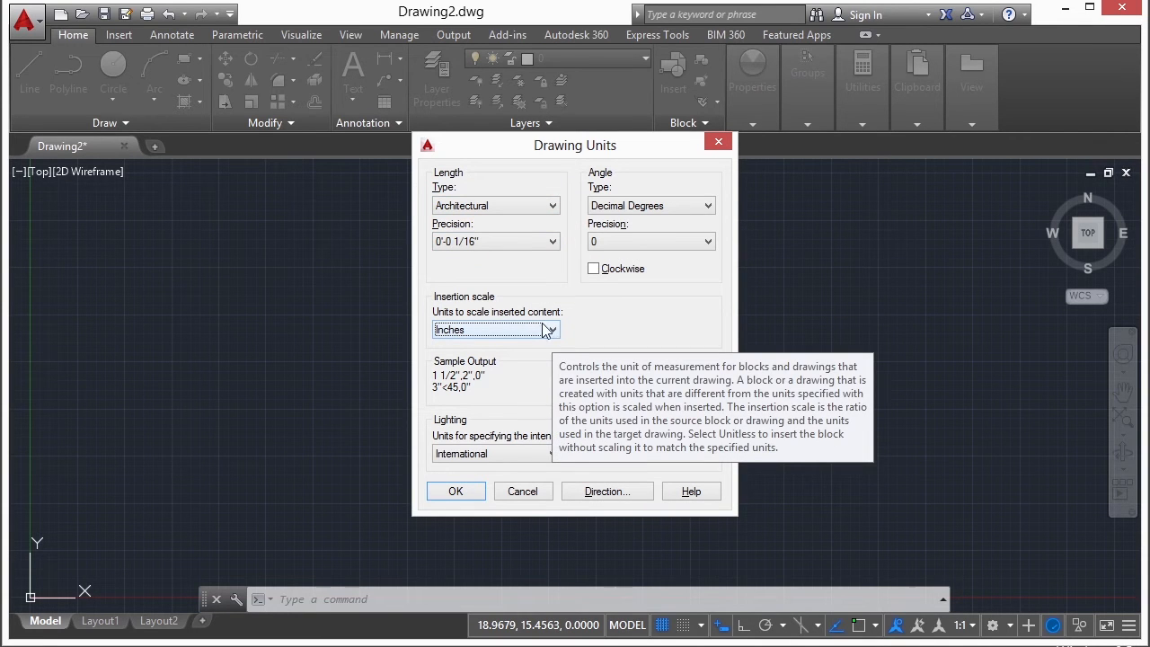
{"action": "left_click", "coordinate": [455, 492]}
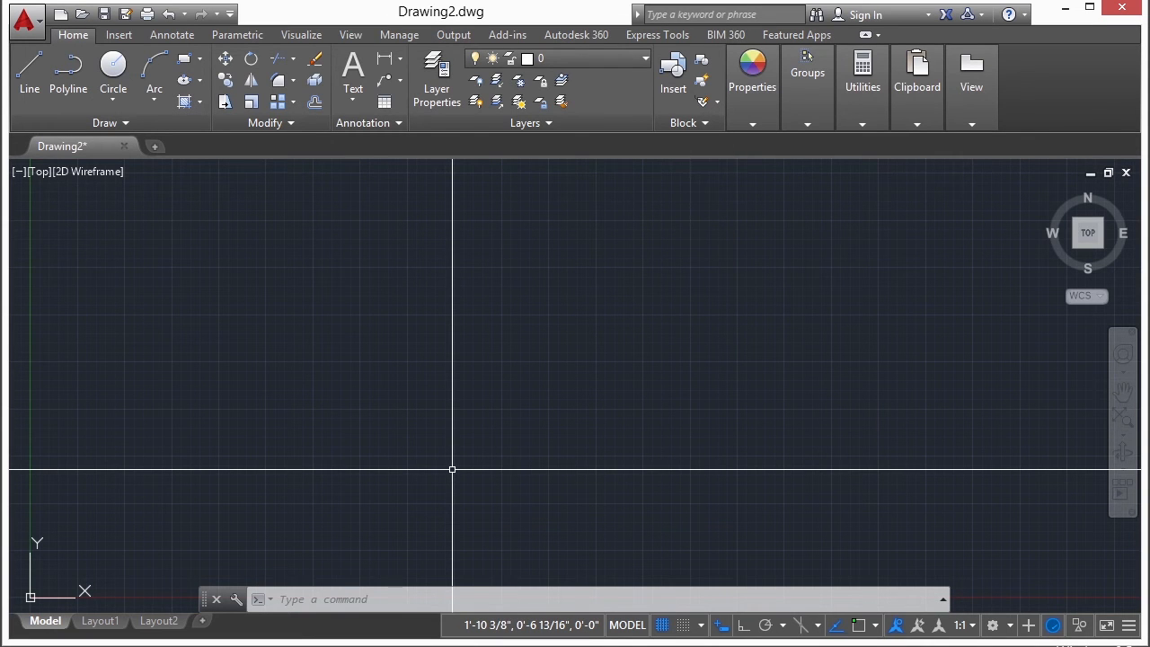
- Start a line at the origin, 0,0
{"action": "type", "text": "line"}
{"action": "key", "text": "Return"}
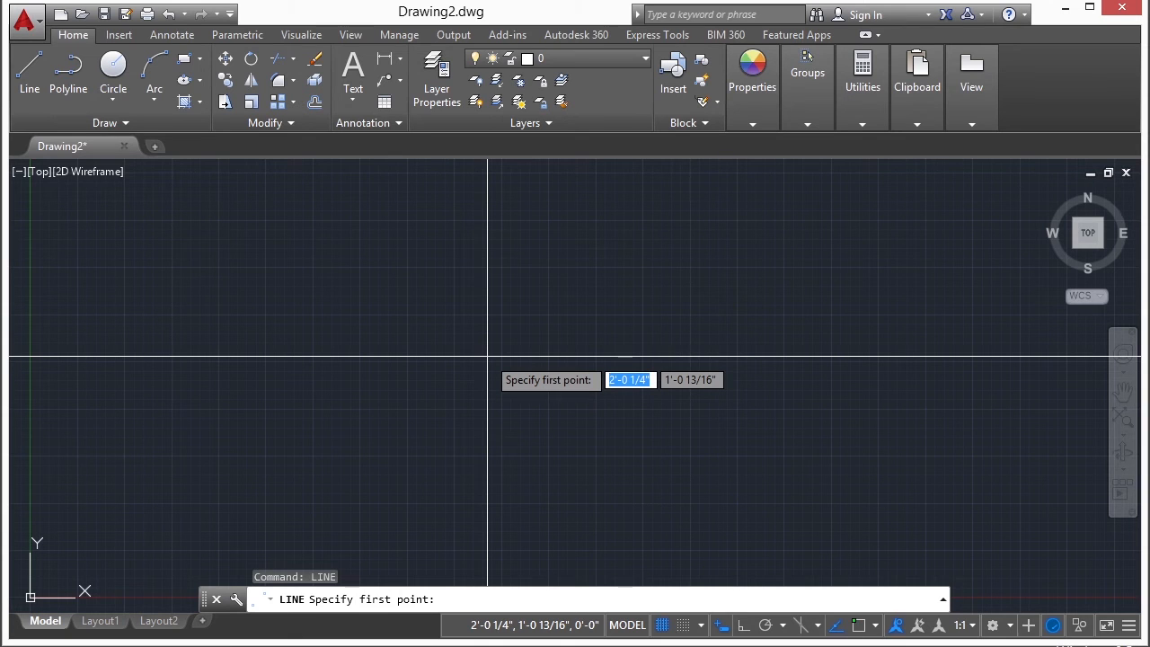
{"action": "type", "text": "0,0"}
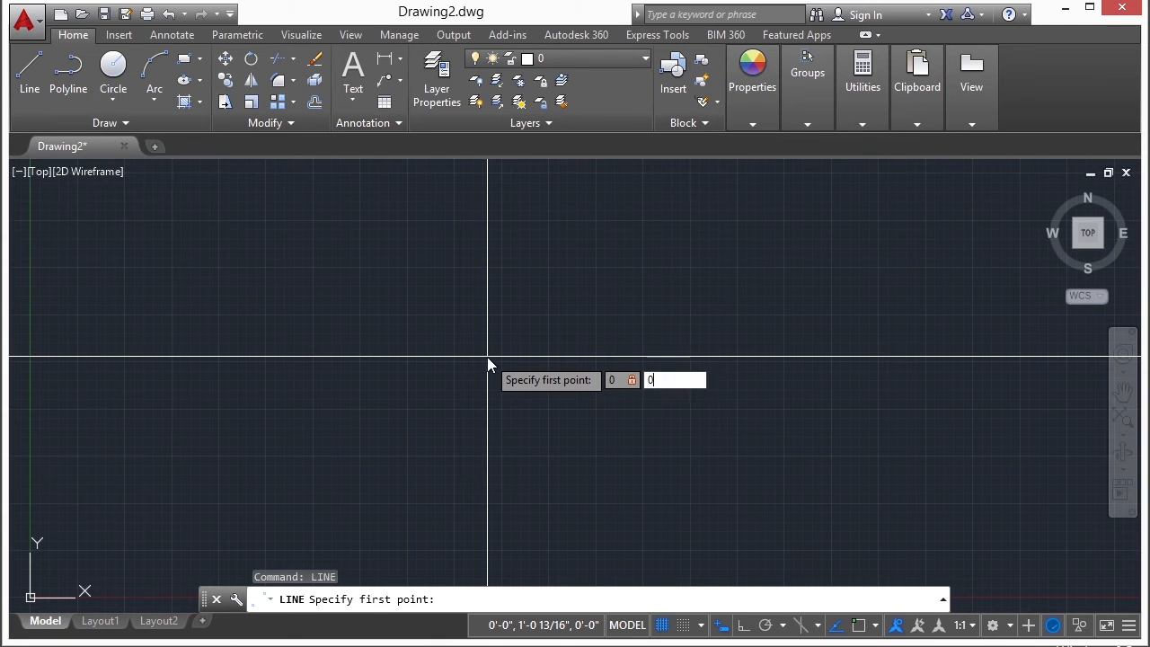
{"action": "key", "text": "Return"}
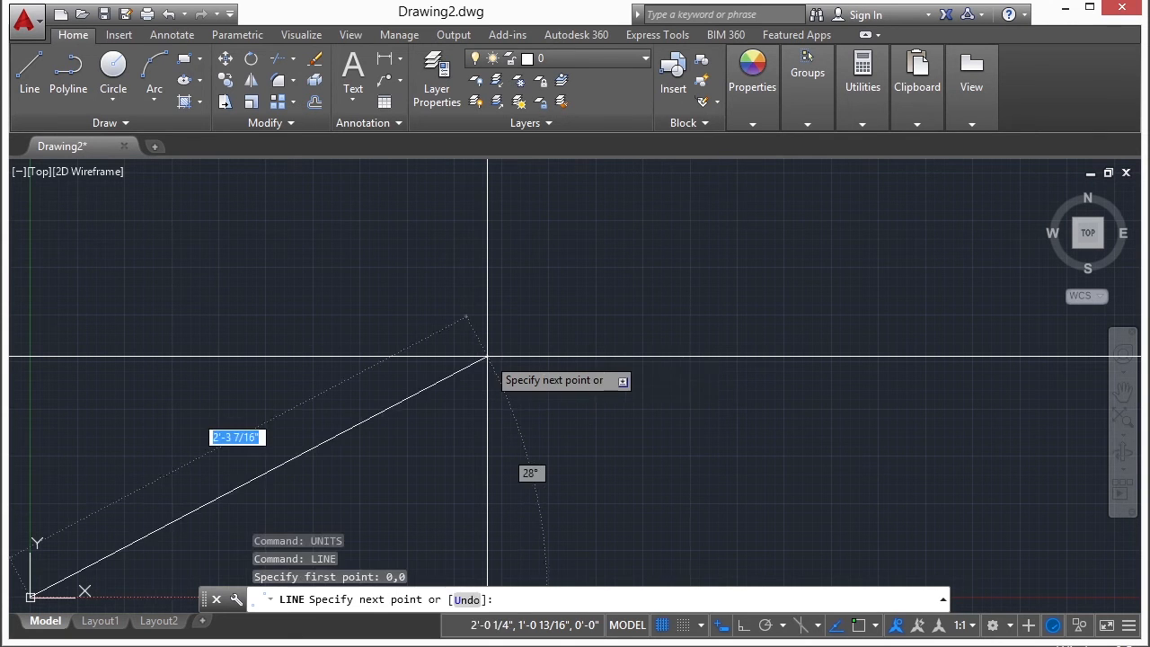
- Turn on Ortho mode and finish the line as one horizontal segment 50' long, running right from the origin
{"action": "mouse_move", "coordinate": [390, 396]}
{"action": "middle_mouse_down"}
{"action": "mouse_move", "coordinate": [419, 359]}
{"action": "mouse_move", "coordinate": [674, 238]}
{"action": "middle_mouse_up"}
{"action": "scroll", "coordinate": [460, 392], "scroll_direction": "down", "scroll_amount": 4}
{"action": "scroll", "coordinate": [384, 395], "scroll_direction": "up", "scroll_amount": 8}
{"action": "scroll", "coordinate": [336, 391], "scroll_direction": "down", "scroll_amount": 4}
{"action": "scroll", "coordinate": [392, 388], "scroll_direction": "down", "scroll_amount": 6}
{"action": "middle_click_drag", "start_coordinate": [431, 365], "coordinate": [347, 460]}
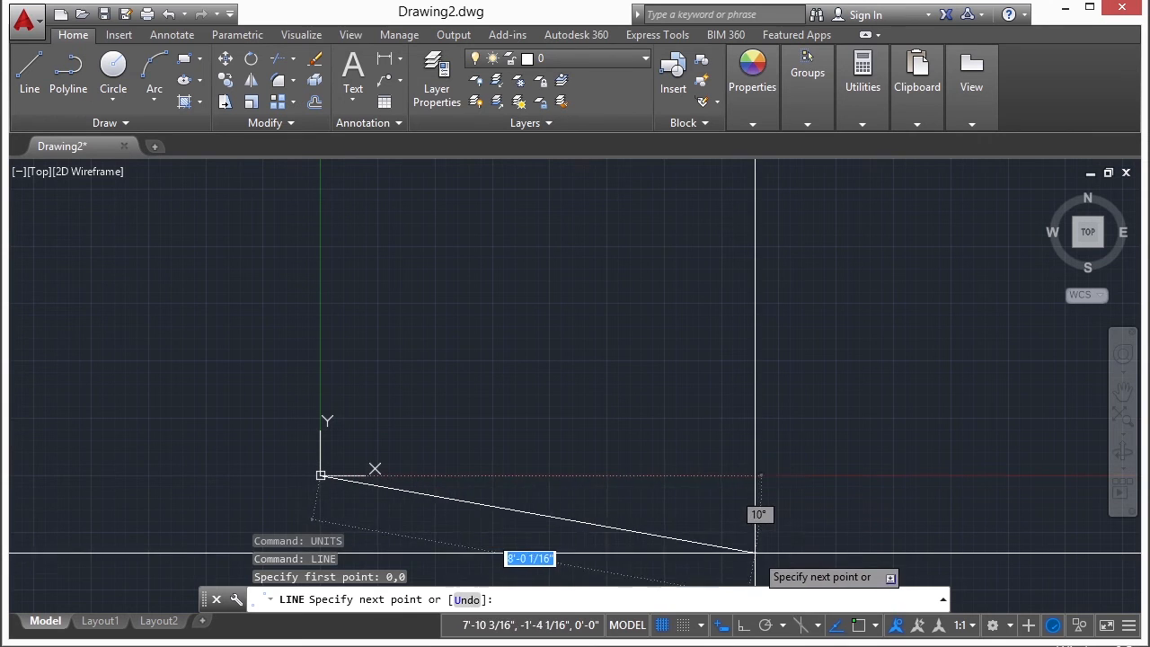
{"action": "left_click", "coordinate": [743, 629]}
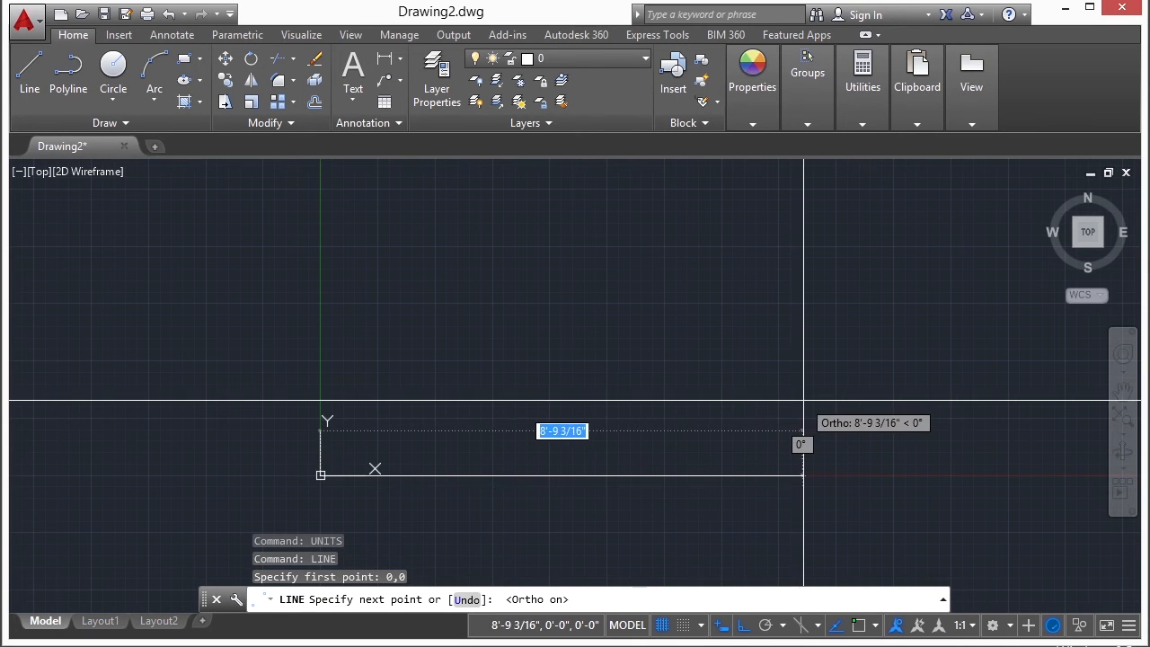
{"action": "scroll", "coordinate": [607, 419], "scroll_direction": "down", "scroll_amount": 1}
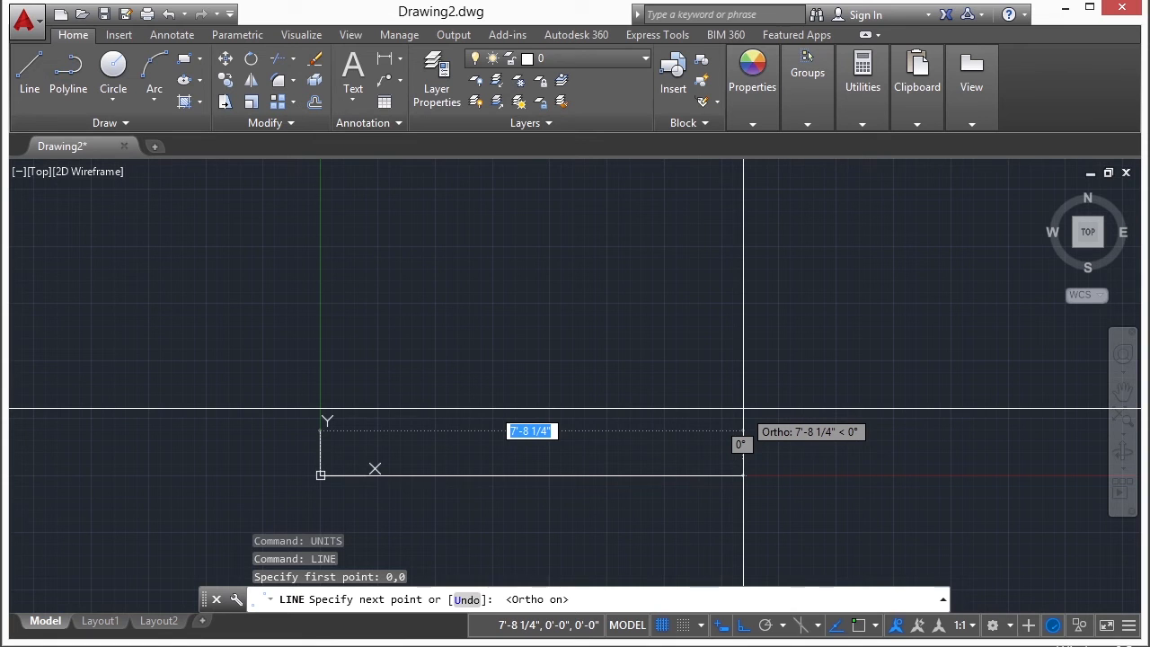
{"action": "type", "text": "5"}
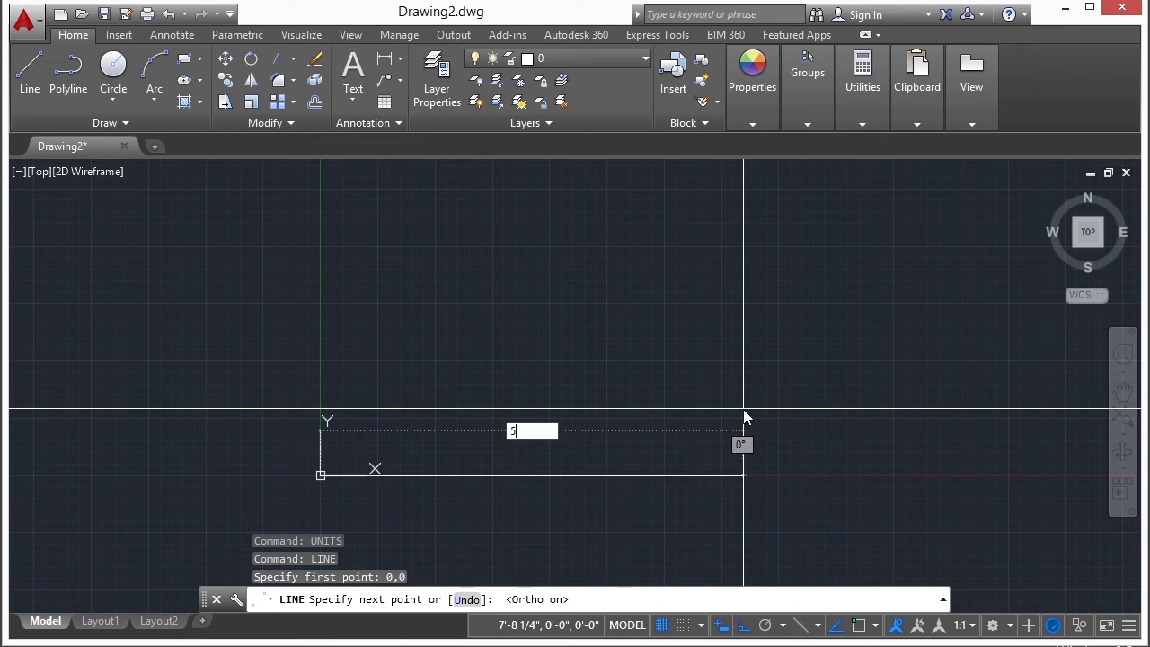
{"action": "type", "text": "0'"}
{"action": "key", "text": "Return"}
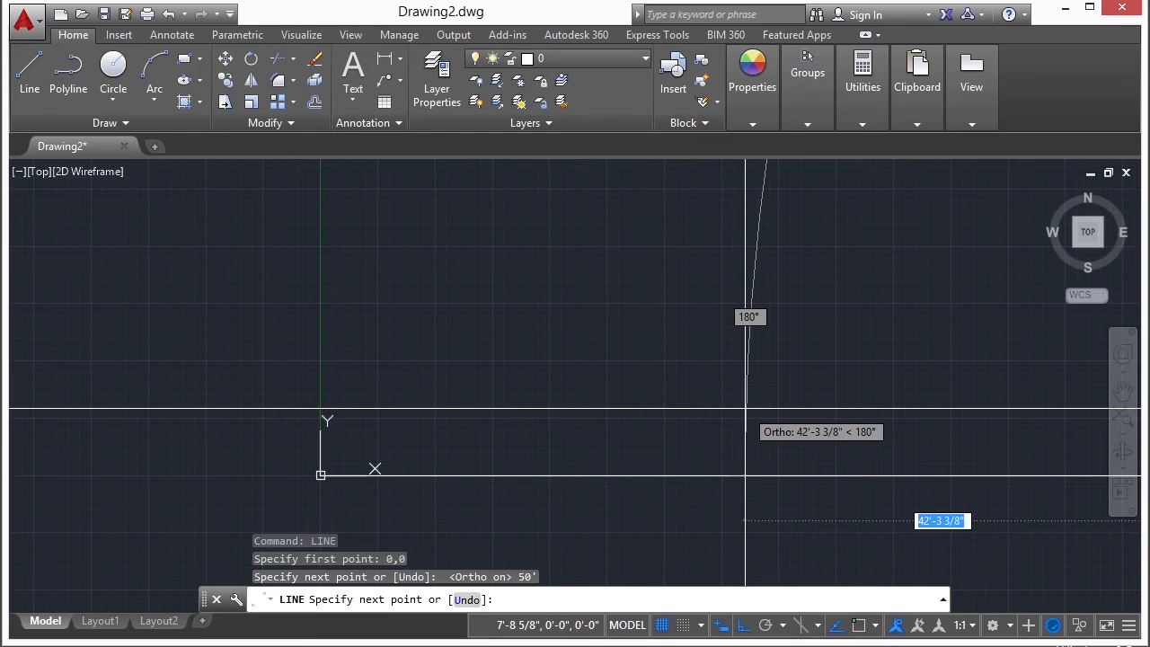
{"action": "key", "text": "Return"}
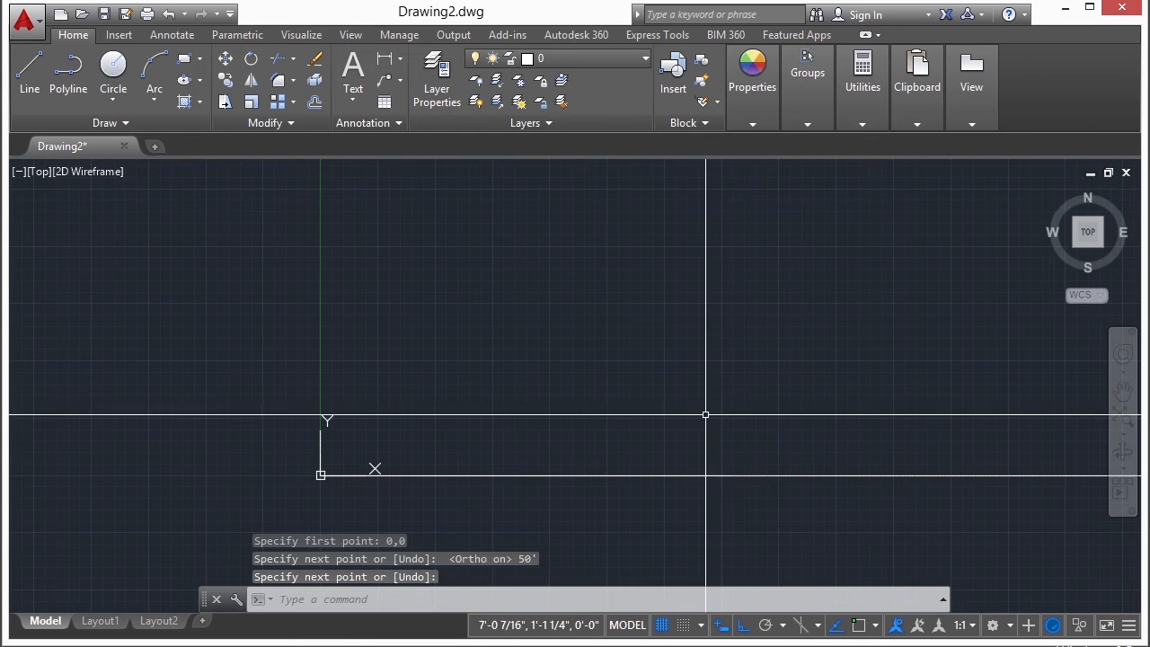
{"action": "middle_click", "coordinate": [705, 415]}
{"action": "middle_click", "coordinate": [705, 415]}
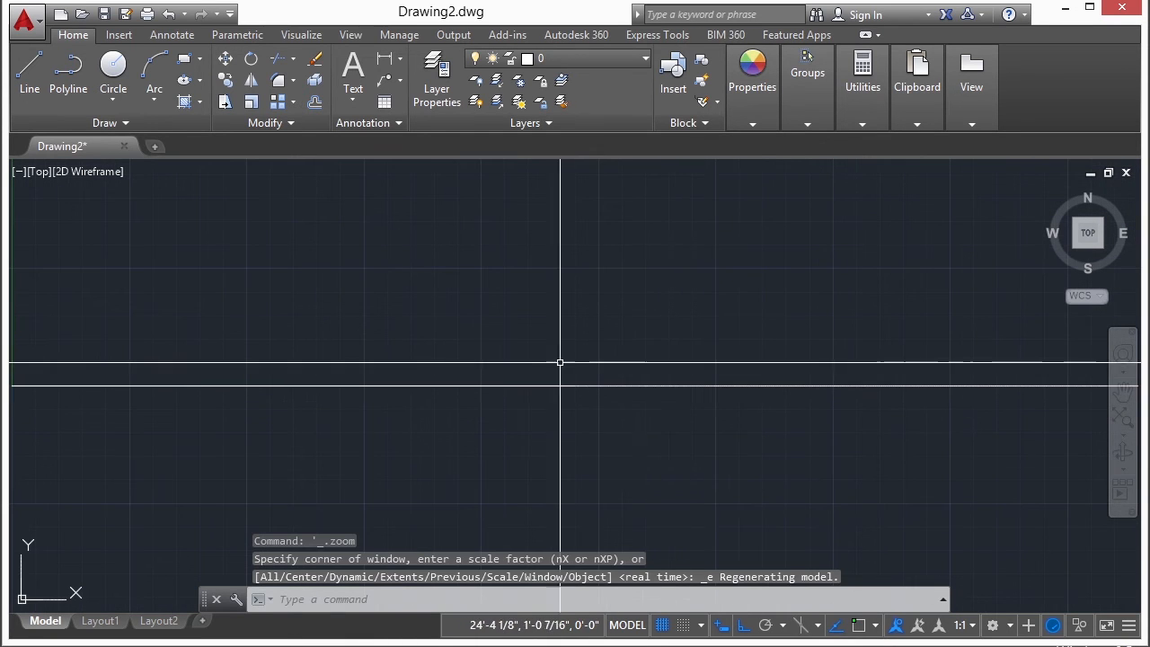
{"action": "scroll", "coordinate": [519, 365], "scroll_direction": "down", "scroll_amount": 2}
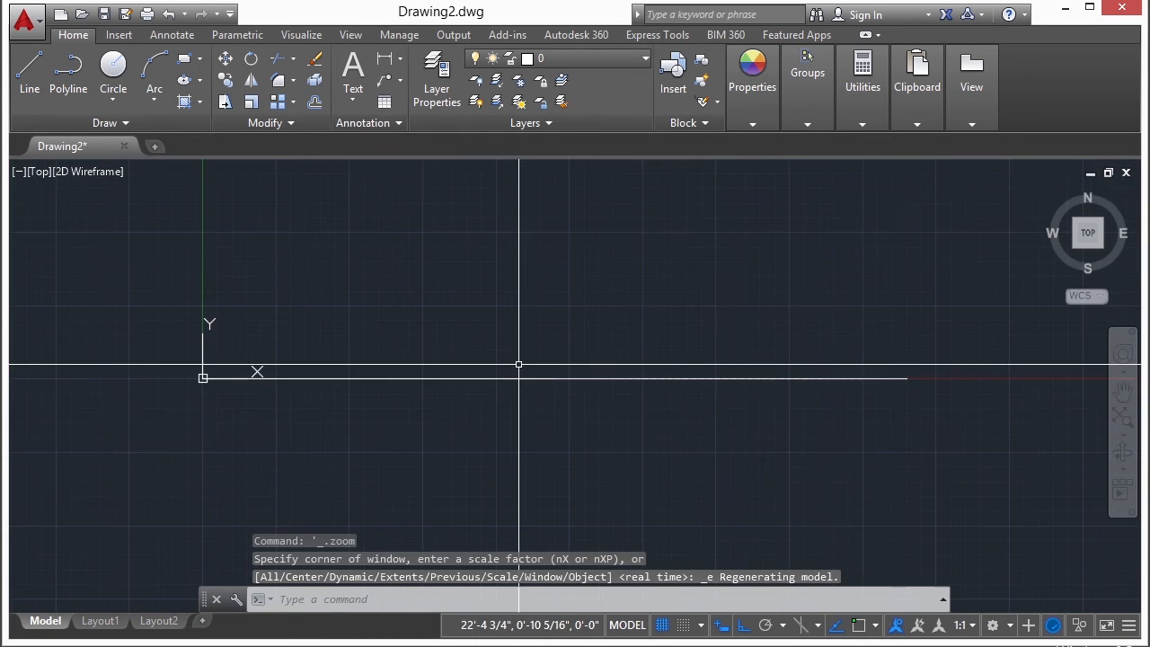
- Check the length of the horizontal line at its right end grip, leaving the line unselected
{"action": "left_click", "coordinate": [449, 378]}
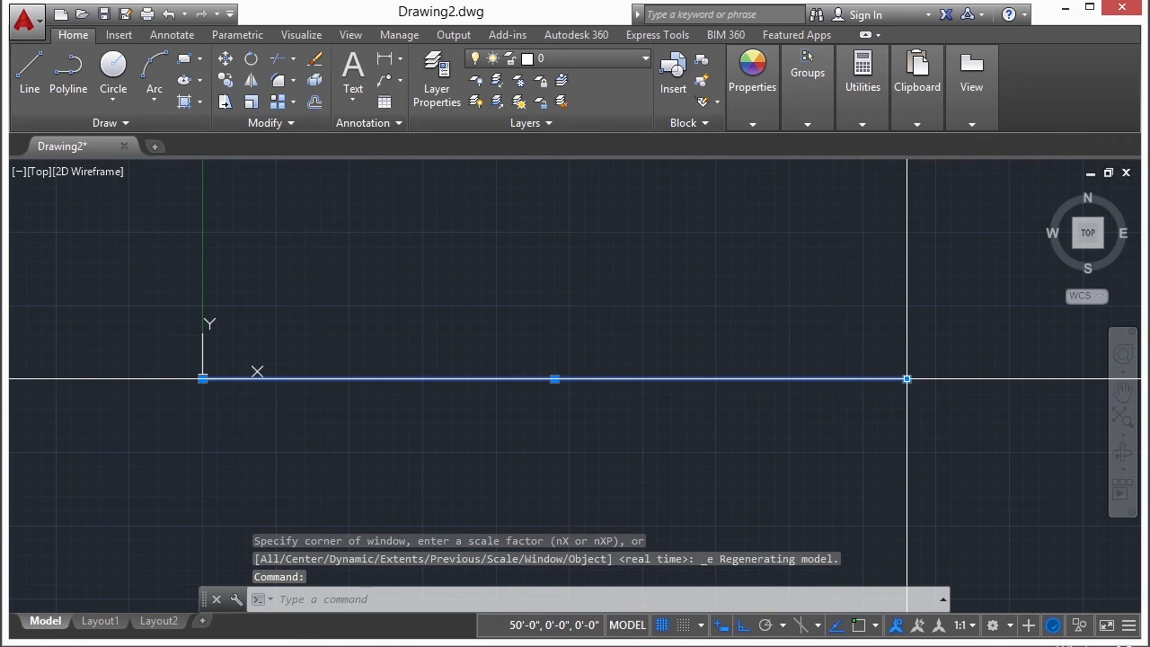
{"action": "mouse_move", "coordinate": [907, 379]}
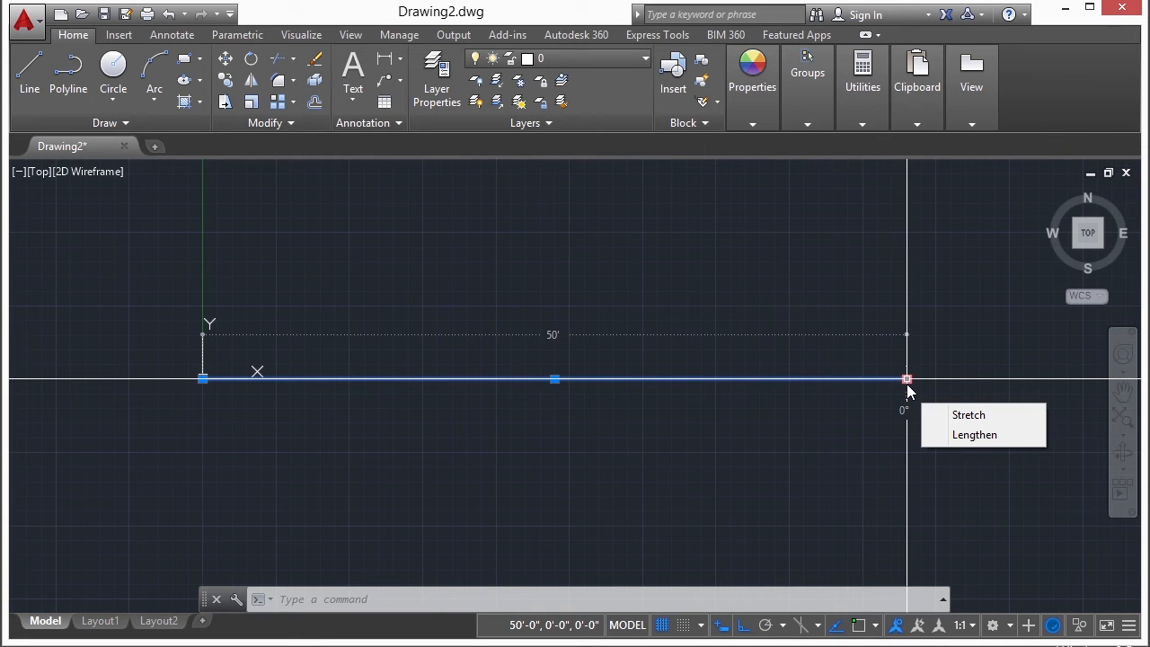
{"action": "key", "text": "Escape"}
- Draw a 30' vertical line upward from the right endpoint of the horizontal line, using the endpoint snap
{"action": "middle_click_drag", "start_coordinate": [643, 351], "coordinate": [631, 367]}
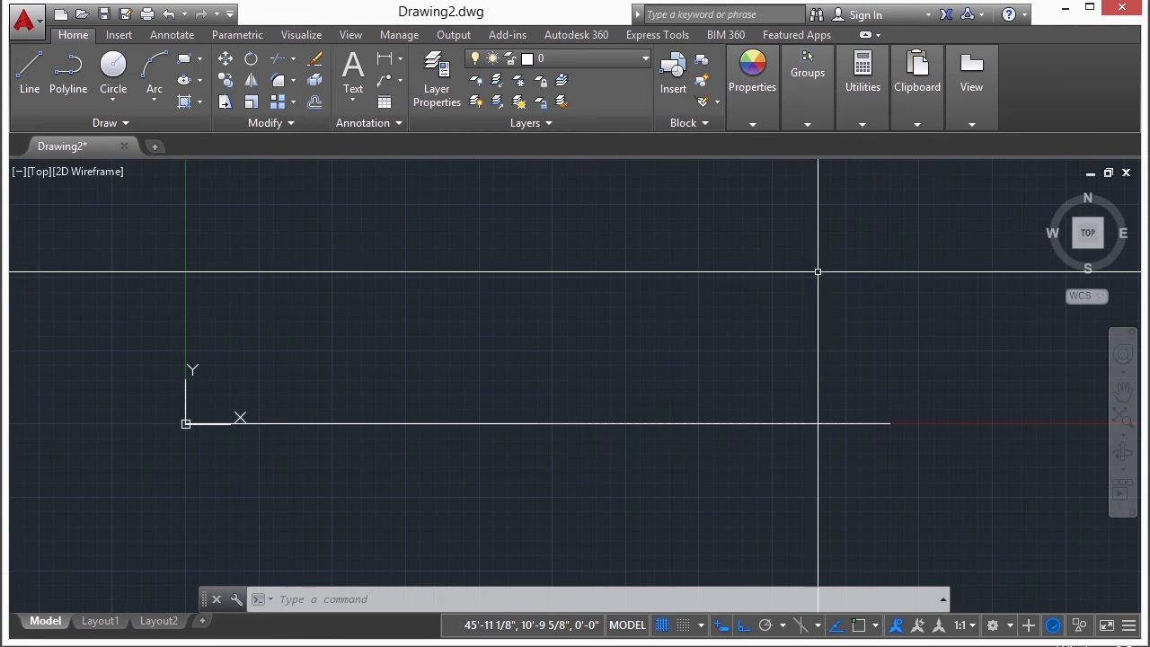
{"action": "type", "text": "LINE"}
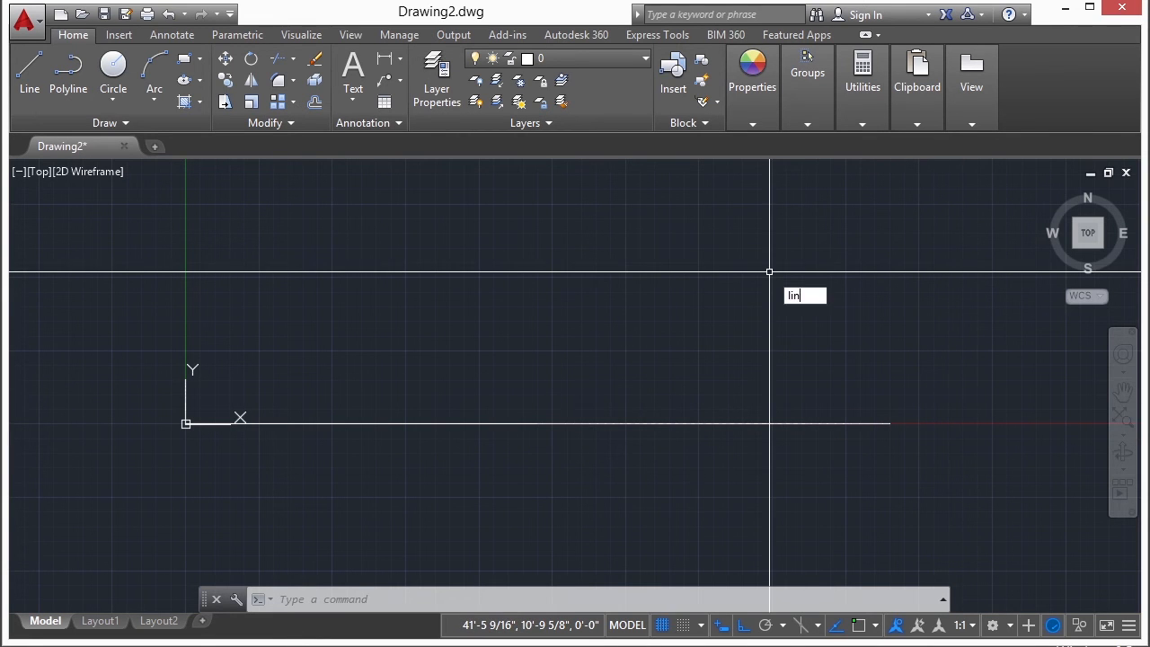
{"action": "key", "text": "Return"}
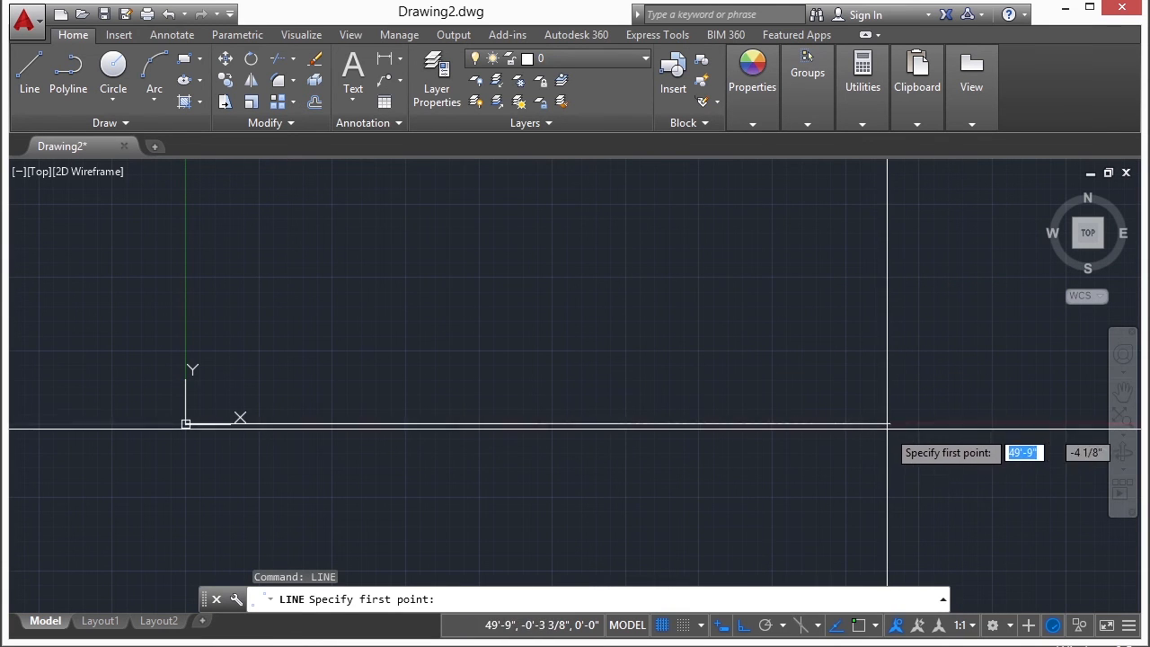
{"action": "type", "text": "end"}
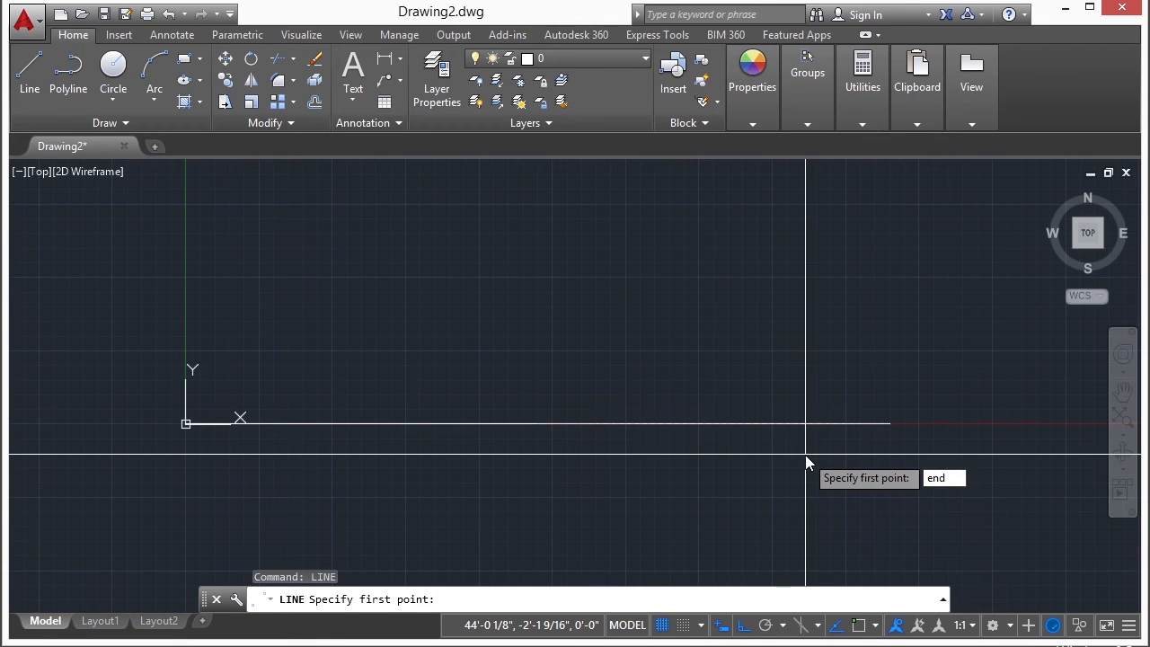
{"action": "key", "text": "Return"}
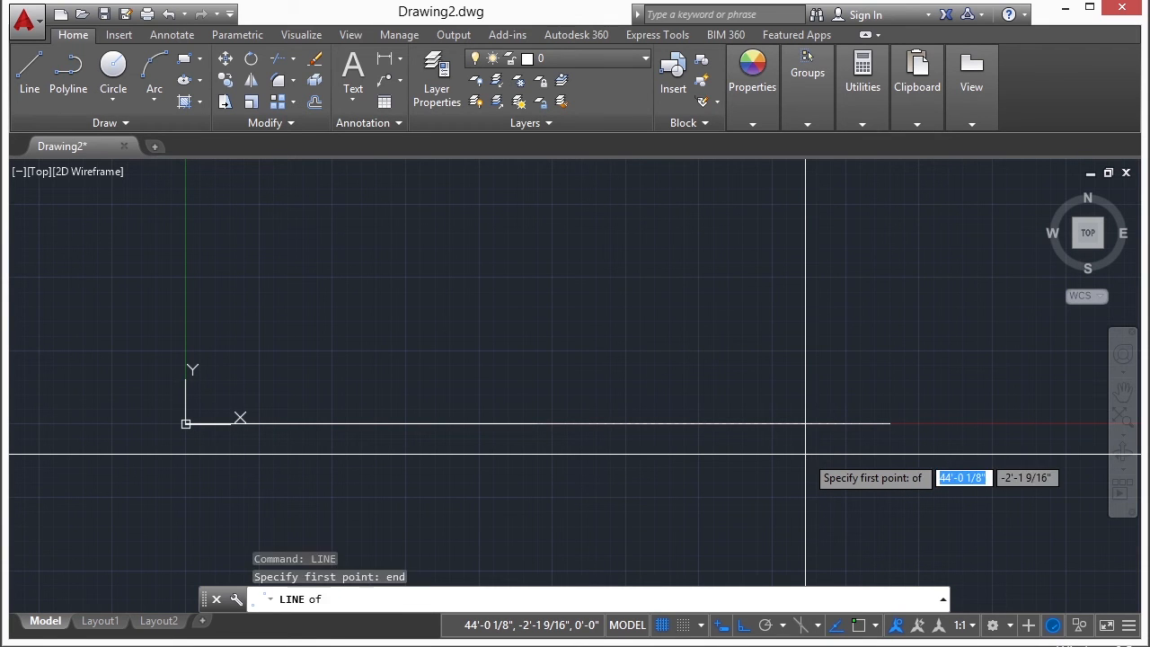
{"action": "left_click", "coordinate": [883, 423]}
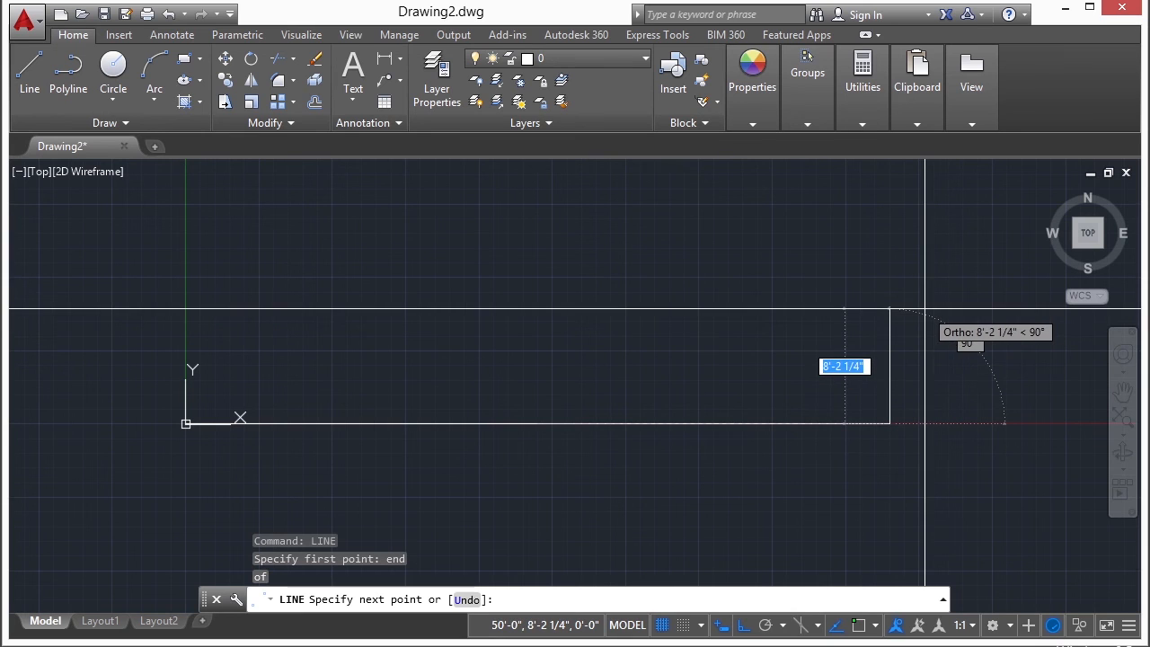
{"action": "type", "text": "30"}
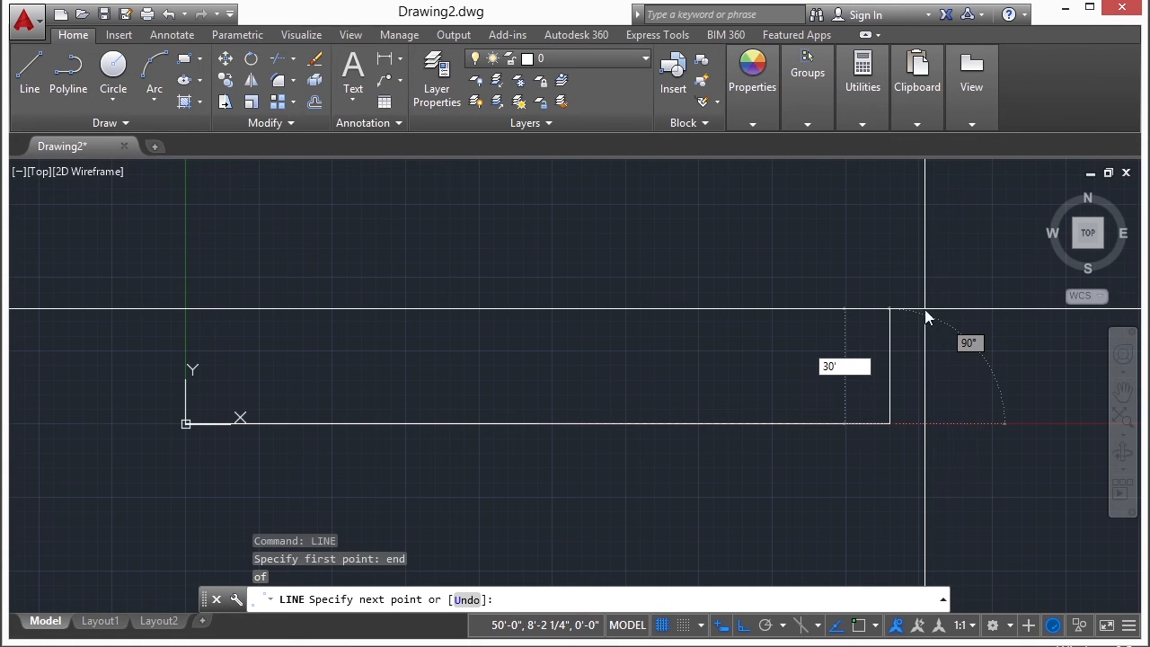
{"action": "key", "text": "Return"}
- Continue with a 50' horizontal segment running left from the top of the vertical line
{"action": "scroll", "coordinate": [819, 363], "scroll_direction": "down", "scroll_amount": 2}
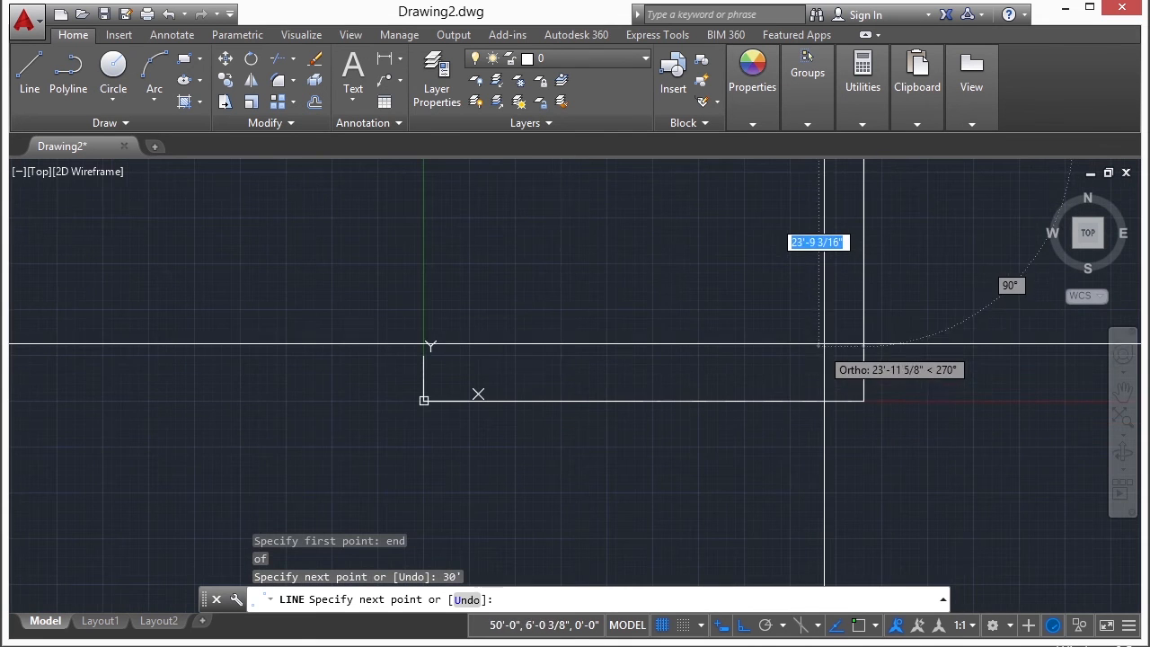
{"action": "scroll", "coordinate": [783, 278], "scroll_direction": "down", "scroll_amount": 2}
{"action": "mouse_move", "coordinate": [822, 225]}
{"action": "middle_mouse_down"}
{"action": "mouse_move", "coordinate": [794, 297]}
{"action": "mouse_move", "coordinate": [776, 306]}
{"action": "middle_mouse_up"}
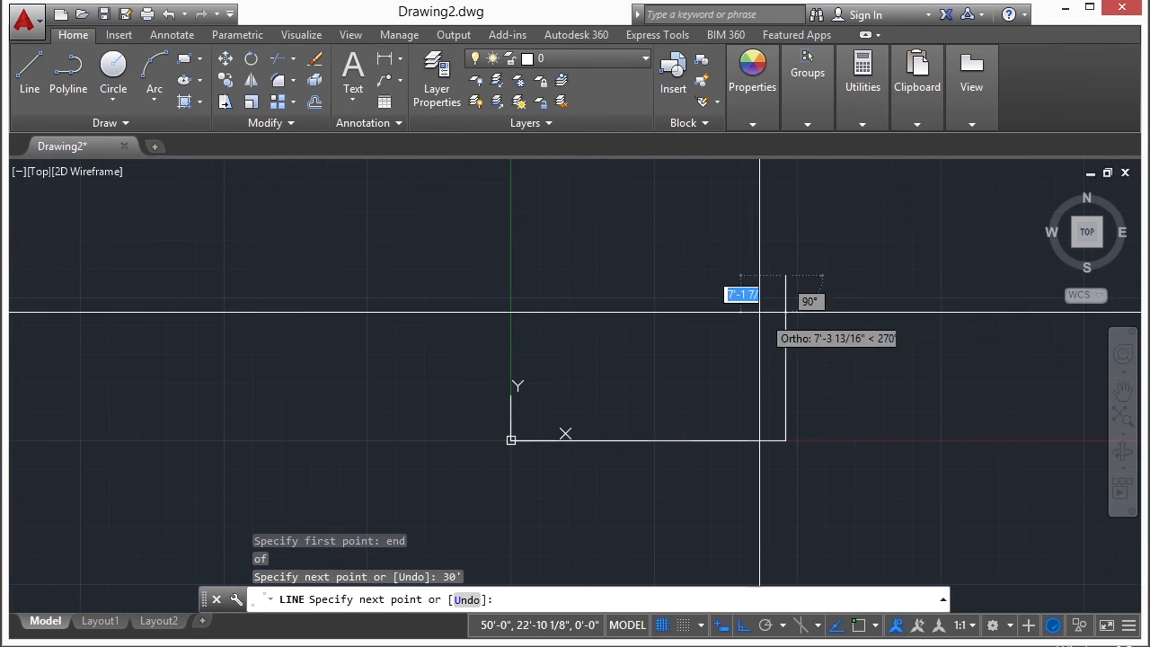
{"action": "scroll", "coordinate": [762, 291], "scroll_direction": "up", "scroll_amount": 2}
{"action": "mouse_move", "coordinate": [716, 334]}
{"action": "middle_mouse_down"}
{"action": "mouse_move", "coordinate": [732, 323]}
{"action": "mouse_move", "coordinate": [716, 305]}
{"action": "mouse_move", "coordinate": [711, 313]}
{"action": "middle_mouse_up"}
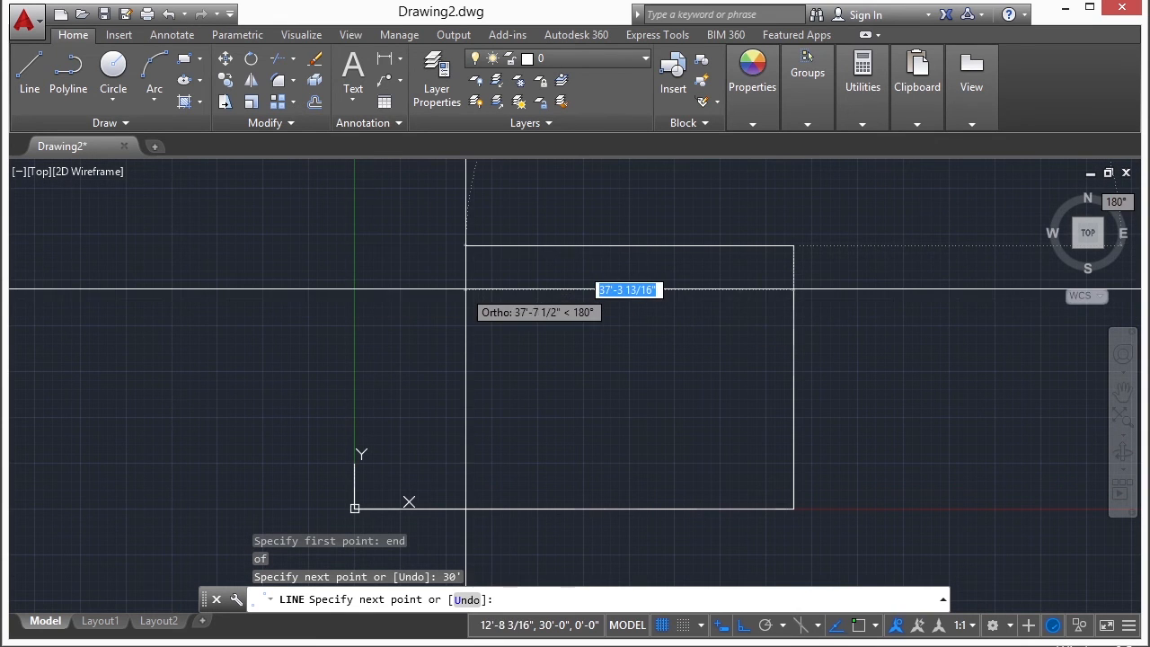
{"action": "type", "text": "50"}
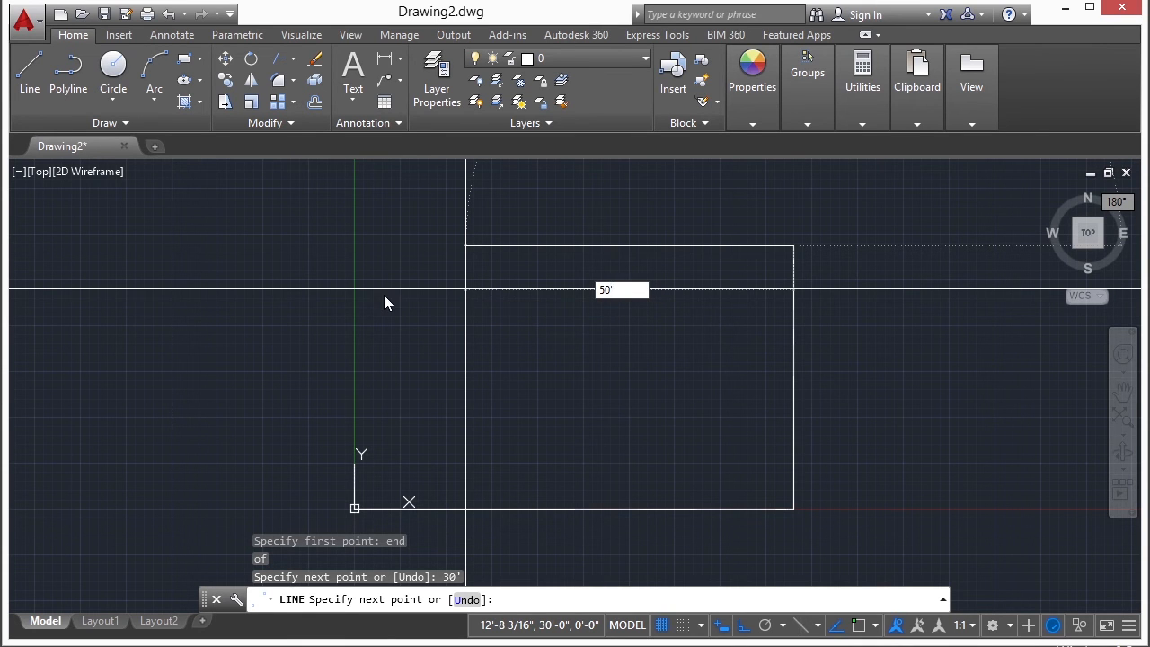
{"action": "key", "text": "Return"}
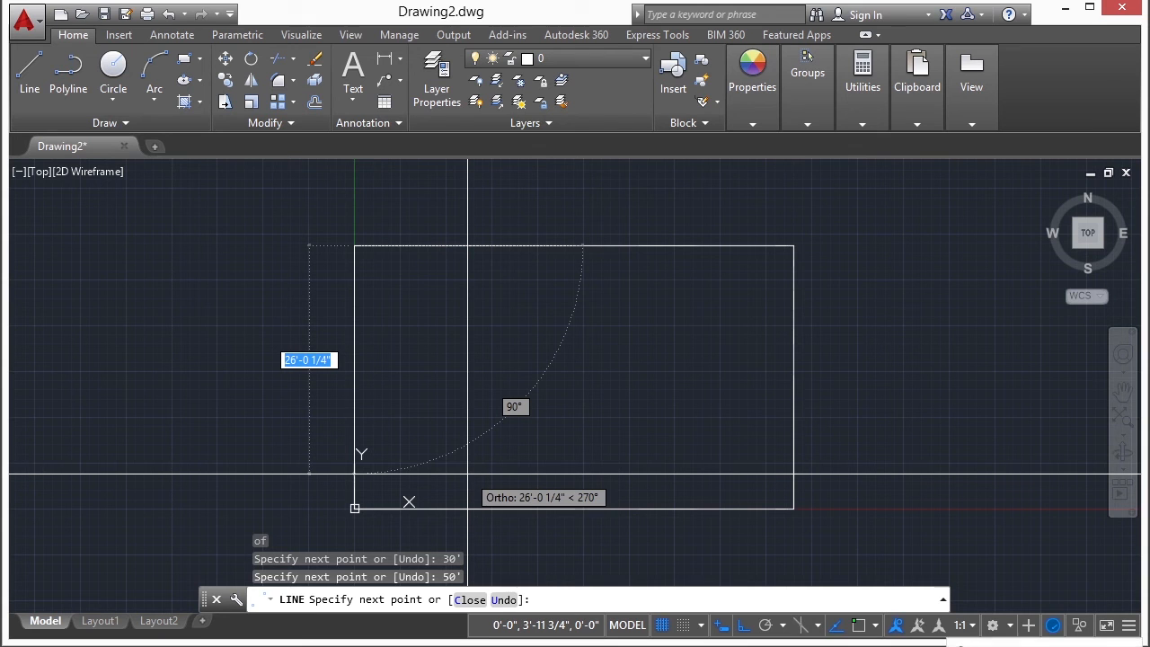
- Complete the rectangle with a 30' segment straight down to the origin and end the Line command
{"action": "type", "text": "30"}
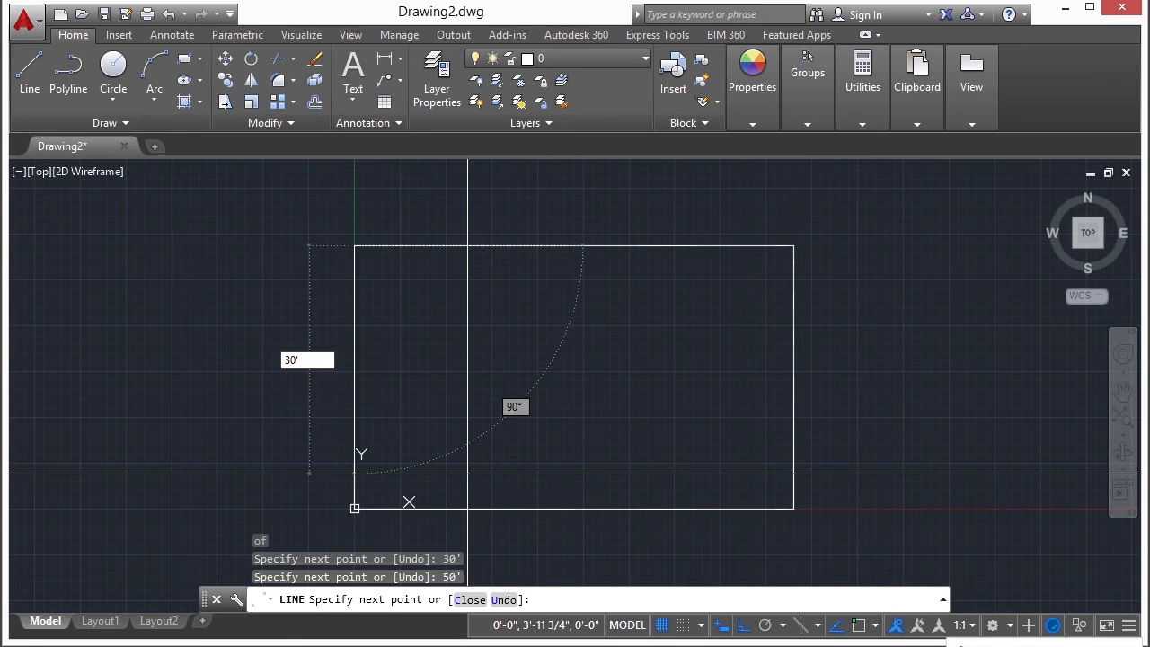
{"action": "key", "text": "Return"}
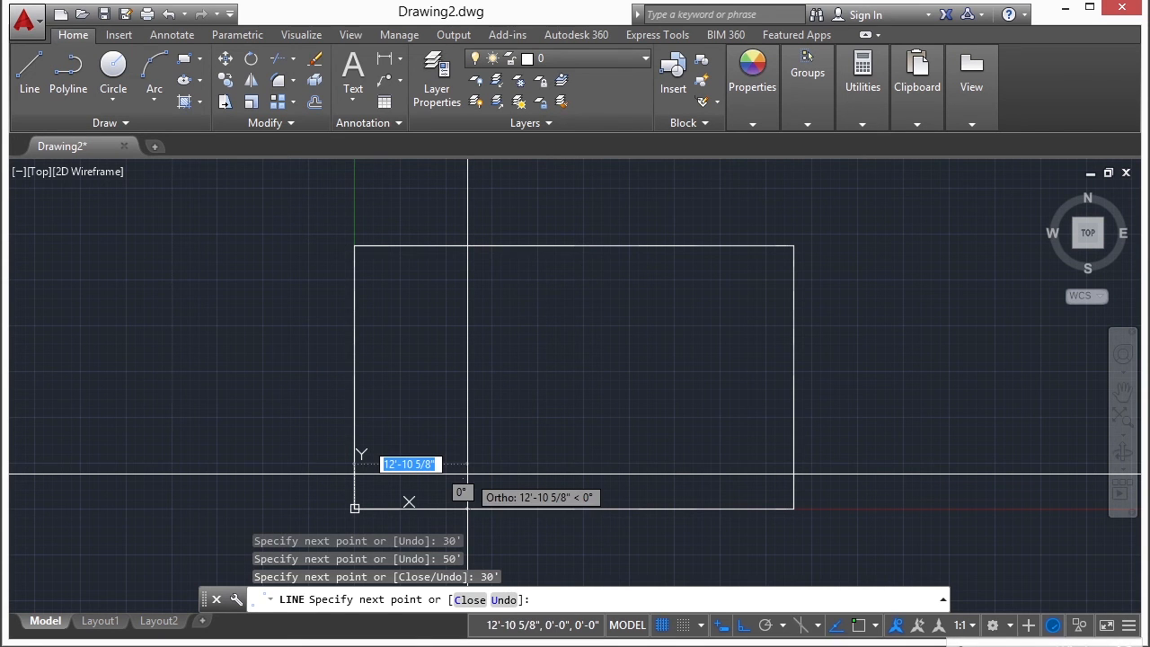
{"action": "key", "text": "Return"}
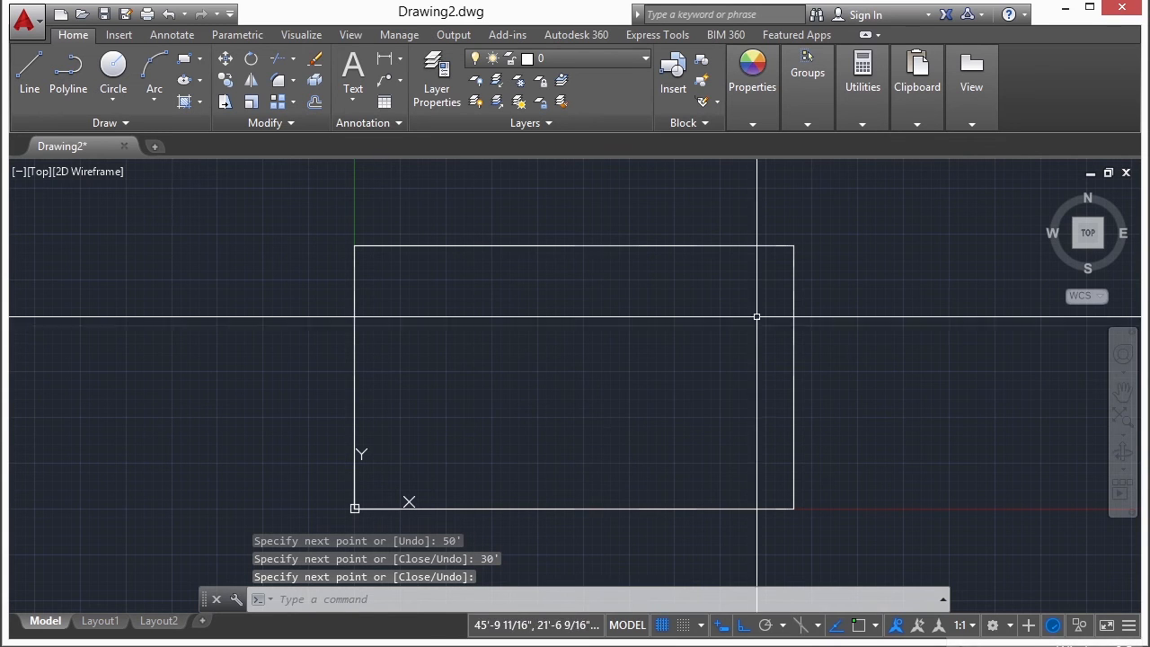
- Regenerate the whole drawing with the REA command
{"action": "scroll", "coordinate": [562, 377], "scroll_direction": "down", "scroll_amount": 2}
{"action": "middle_click_drag", "start_coordinate": [562, 378], "coordinate": [590, 367]}
{"action": "type", "text": "rea"}
{"action": "key", "text": "Return"}
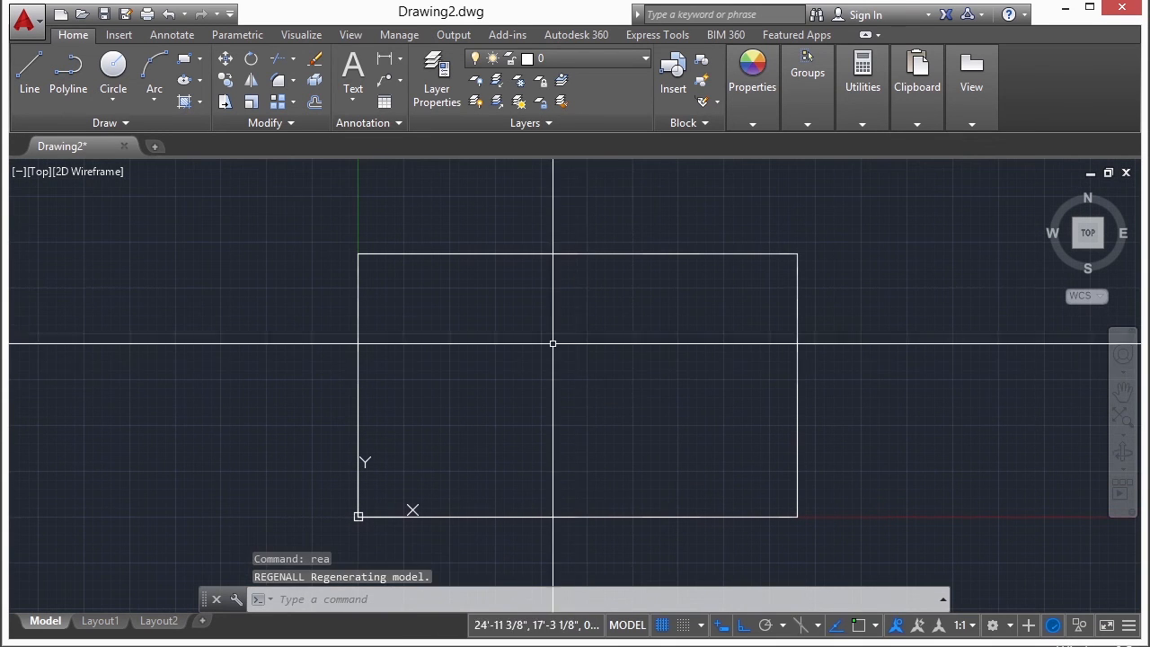
- Start a new line at the rectangle's upper-right corner, using the endpoint snap
{"action": "mouse_move", "coordinate": [533, 336]}
{"action": "middle_mouse_down"}
{"action": "mouse_move", "coordinate": [508, 362]}
{"action": "mouse_move", "coordinate": [518, 331]}
{"action": "middle_mouse_up"}
{"action": "scroll", "coordinate": [424, 432], "scroll_direction": "down", "scroll_amount": 4}
{"action": "scroll", "coordinate": [453, 403], "scroll_direction": "up", "scroll_amount": 2}
{"action": "middle_click_drag", "start_coordinate": [453, 413], "coordinate": [495, 398]}
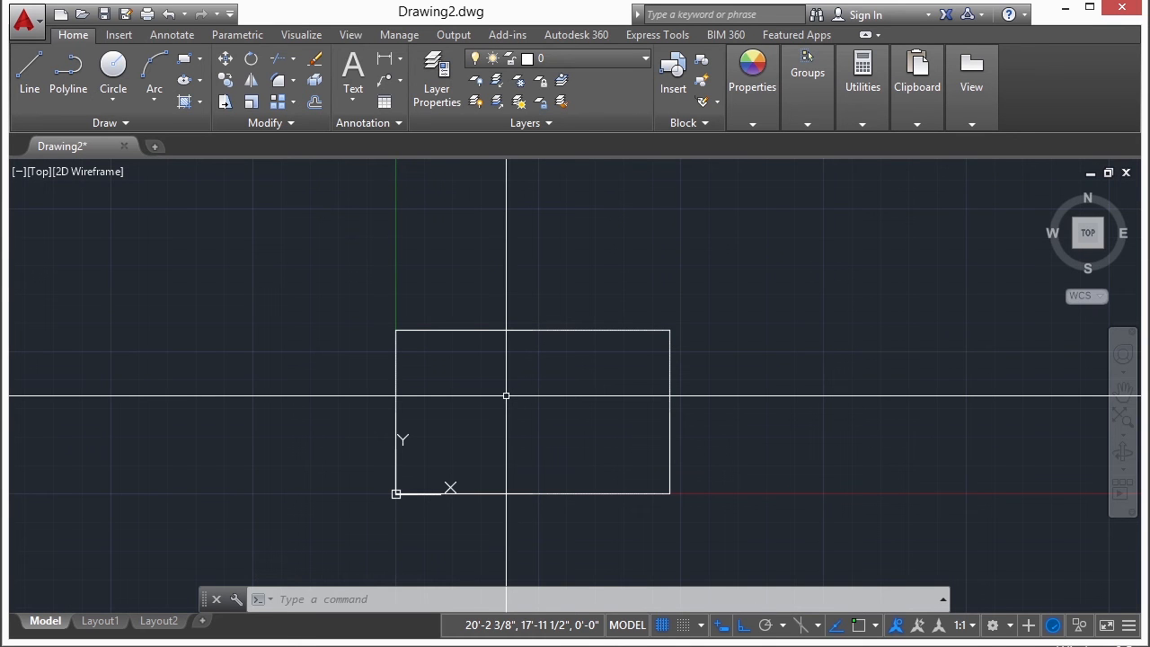
{"action": "scroll", "coordinate": [474, 362], "scroll_direction": "up", "scroll_amount": 2}
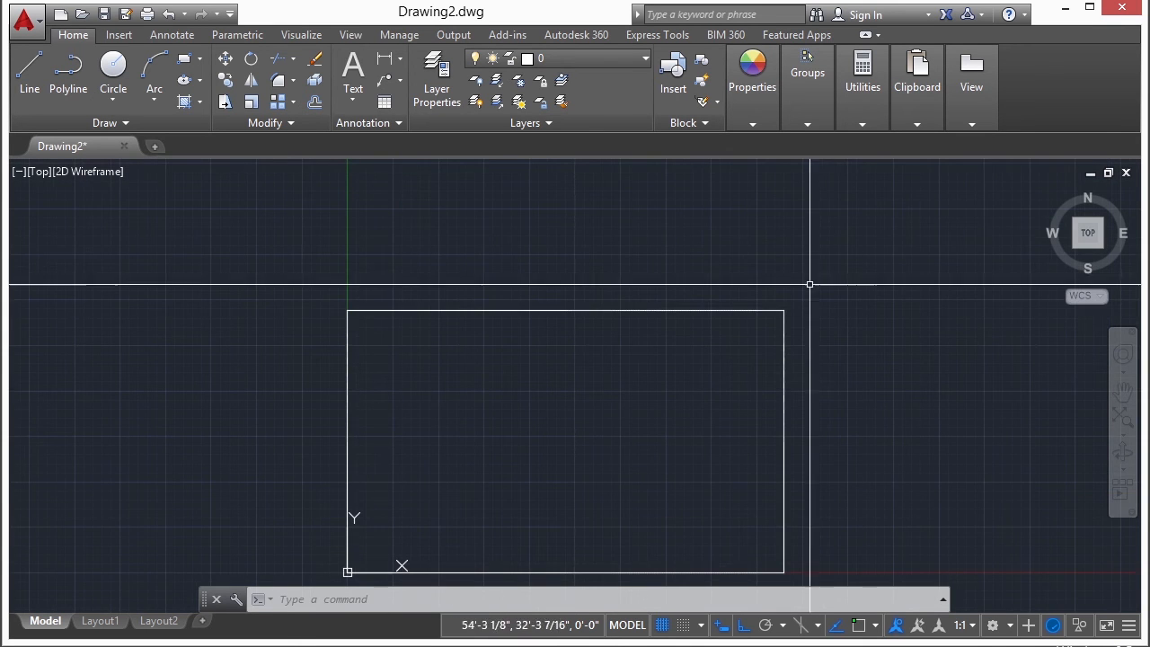
{"action": "type", "text": "line"}
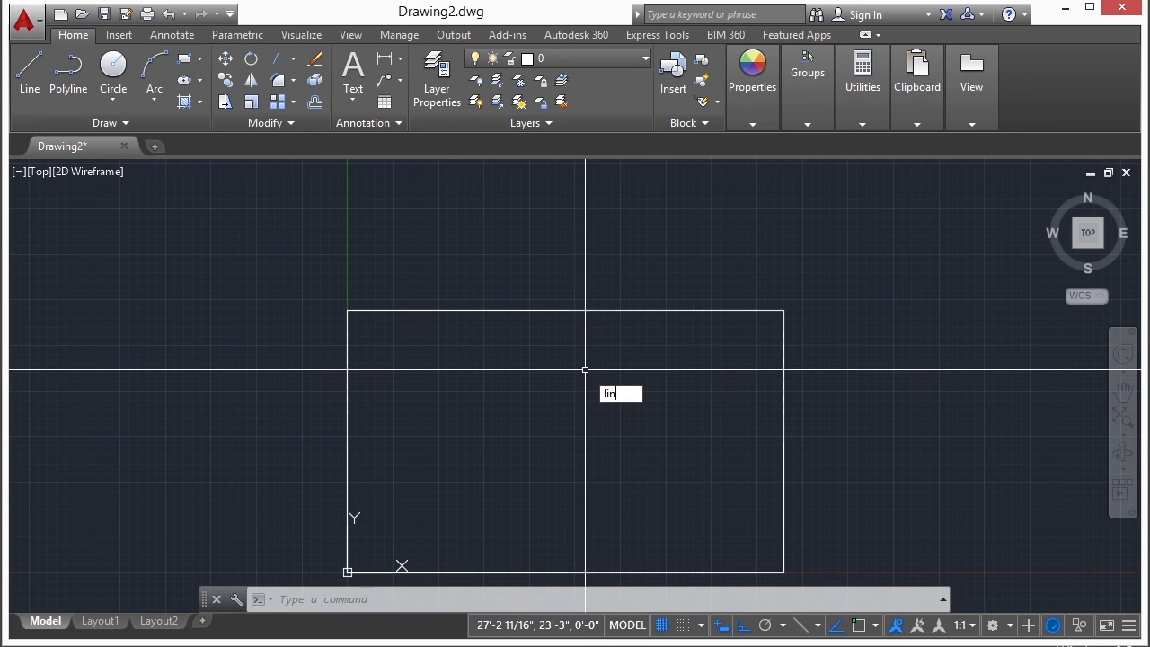
{"action": "key", "text": "Return"}
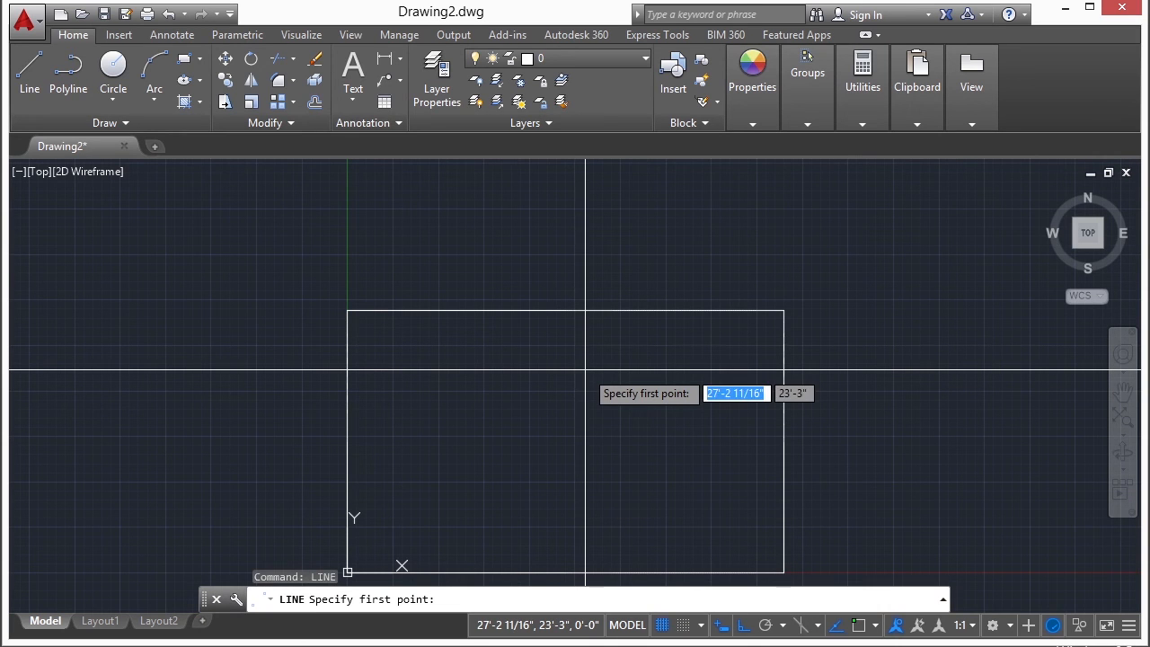
{"action": "type", "text": "end"}
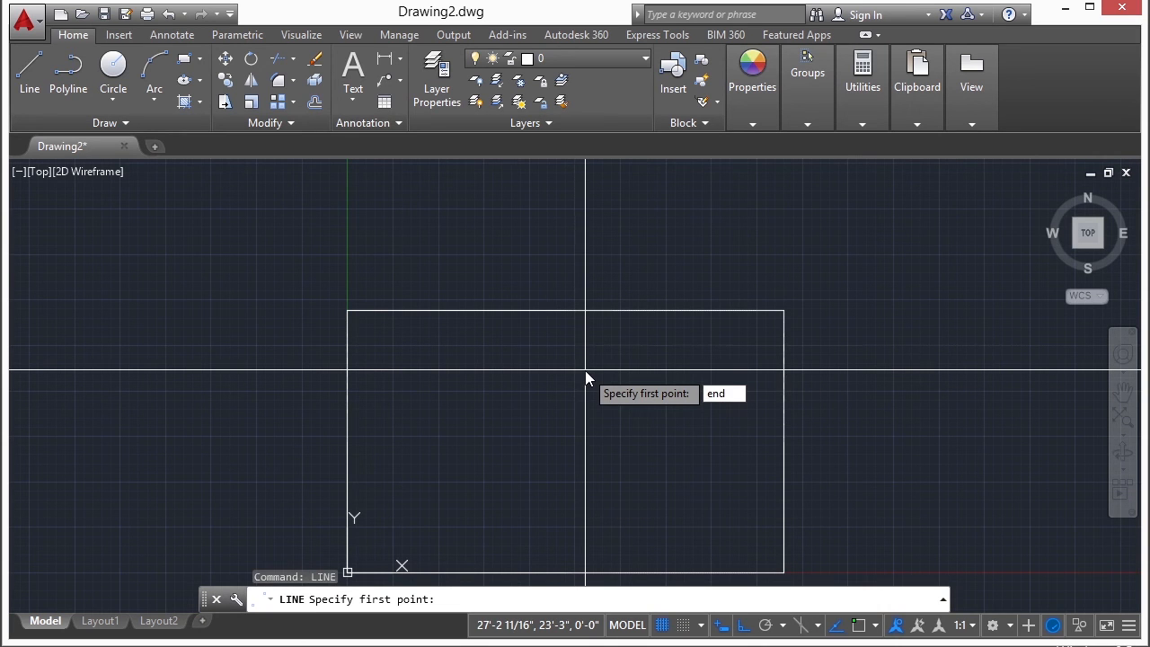
{"action": "key", "text": "Return"}
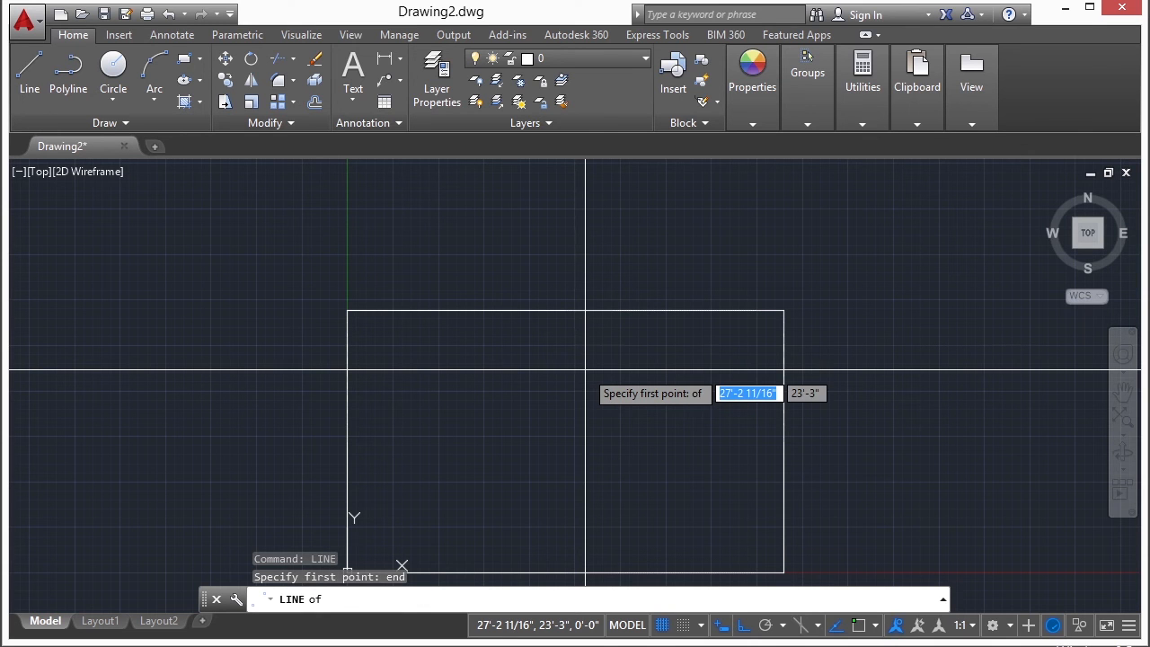
{"action": "left_click", "coordinate": [785, 313]}
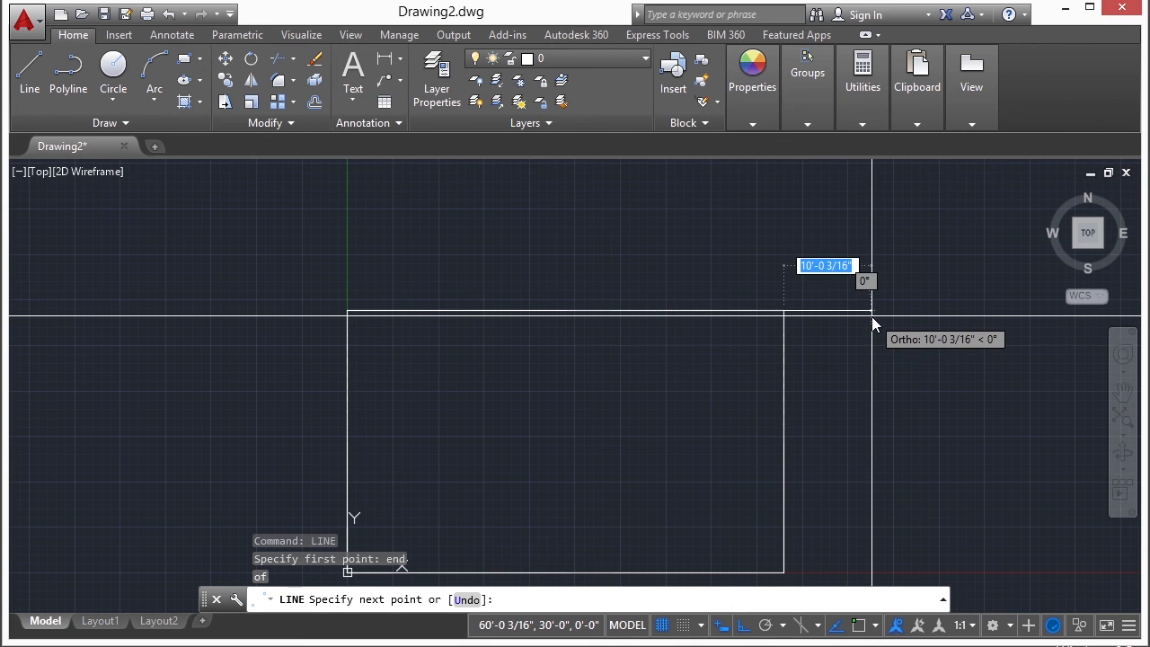
- Draw a 60-inch horizontal segment to the right from the rectangle's upper-right corner
{"action": "type", "text": "5'"}
{"action": "key", "text": "BackSpace"}
{"action": "key", "text": "BackSpace"}
{"action": "type", "text": "60"}
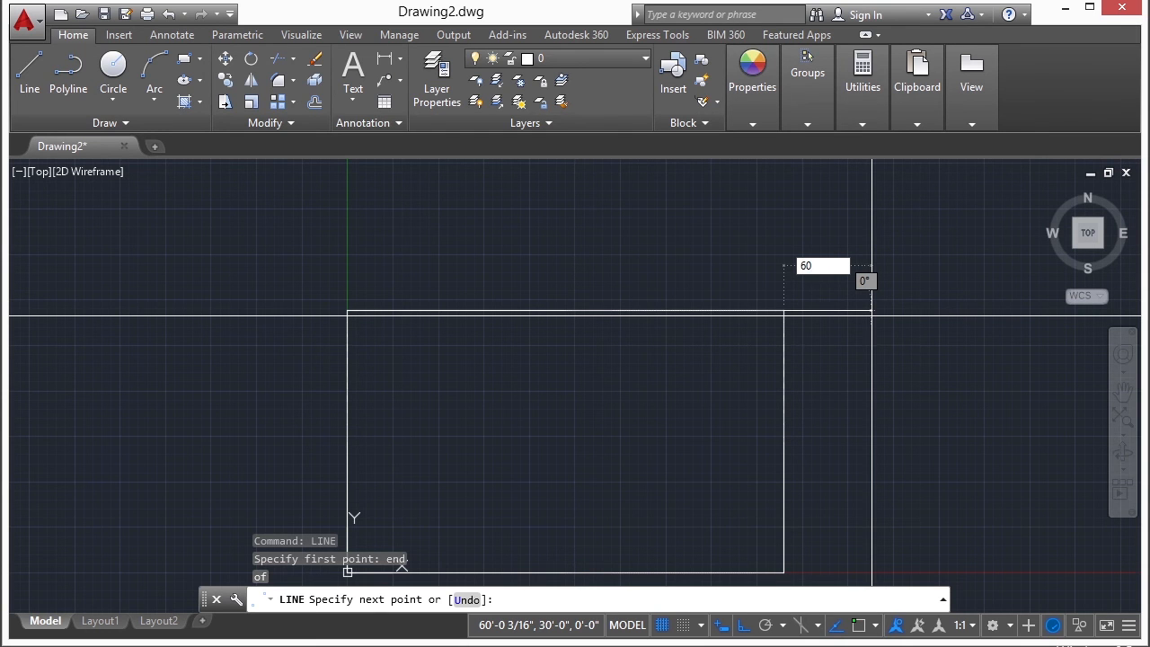
{"action": "key", "text": "Return"}
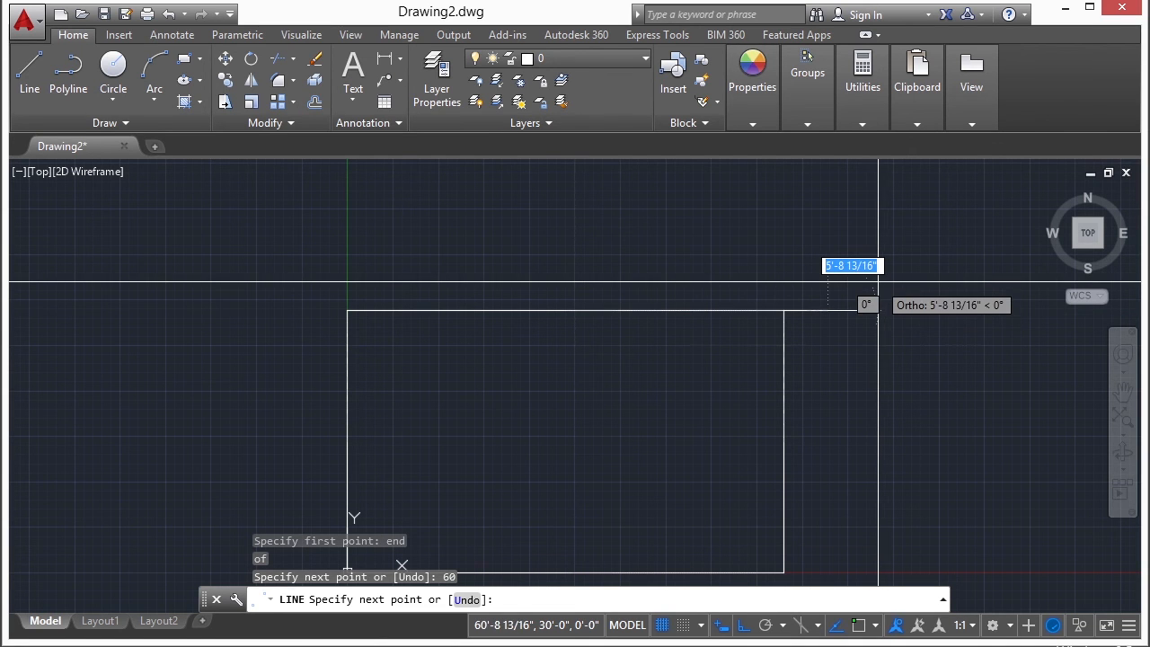
- Turn off Ortho mode and draw a 40' segment at 138.59° from the overhang's right end, rising to the left
{"action": "left_click", "coordinate": [827, 311]}
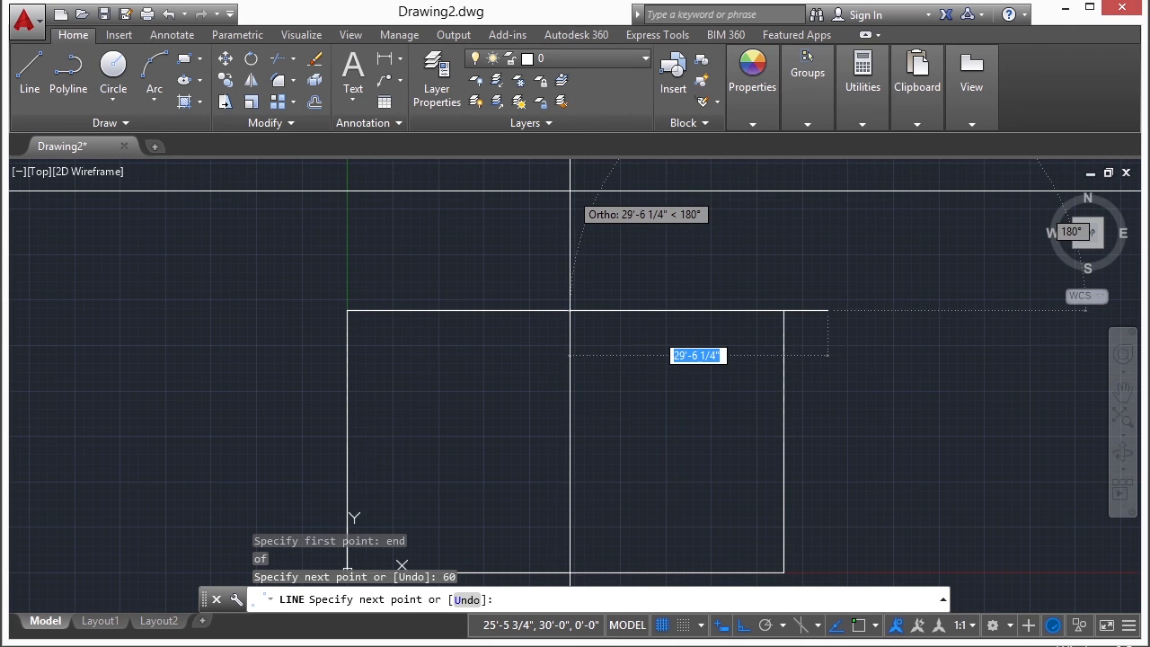
{"action": "type", "text": "4"}
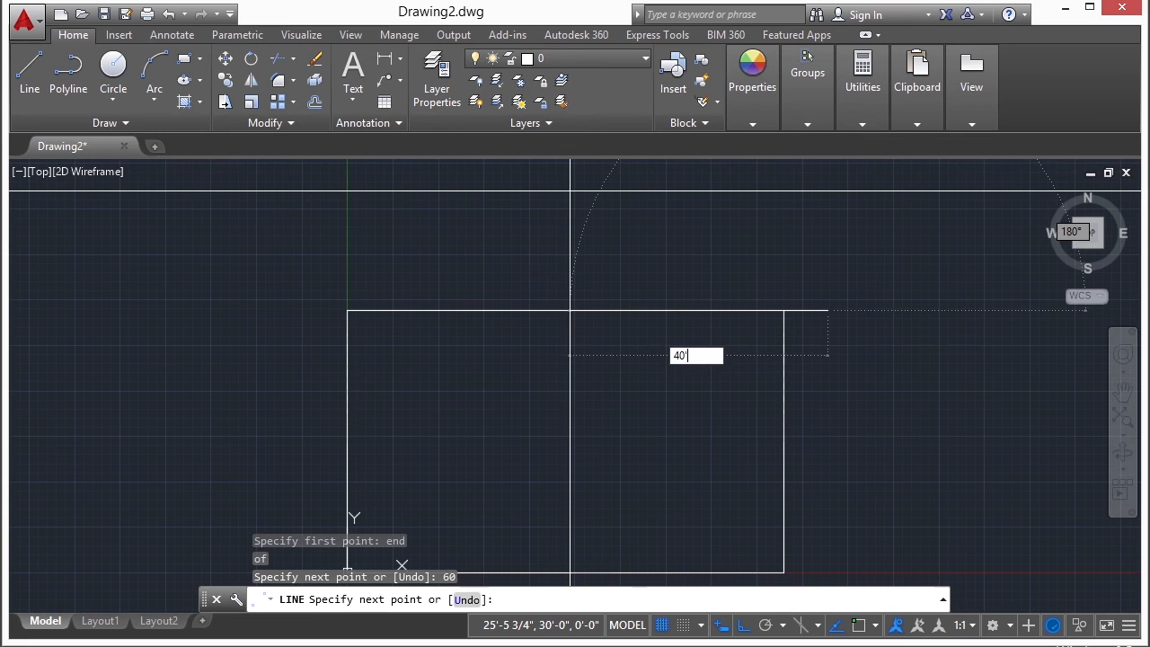
{"action": "type", "text": "0'"}
{"action": "key", "text": "Tab"}
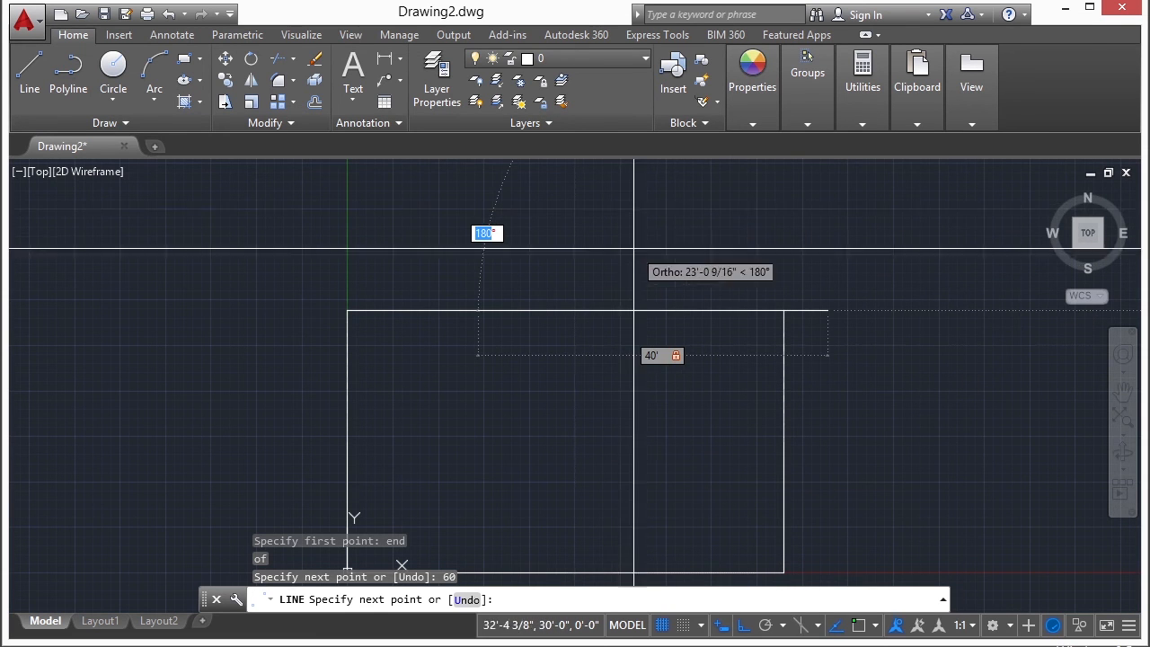
{"action": "left_click", "coordinate": [744, 626]}
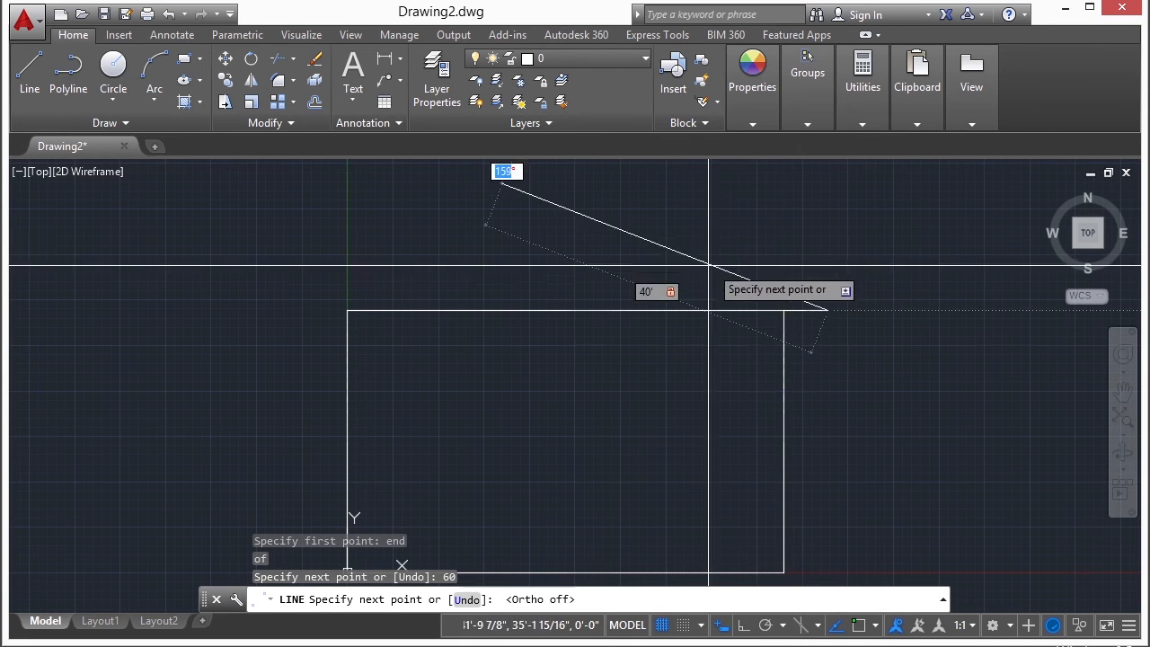
{"action": "scroll", "coordinate": [542, 318], "scroll_direction": "down", "scroll_amount": 2}
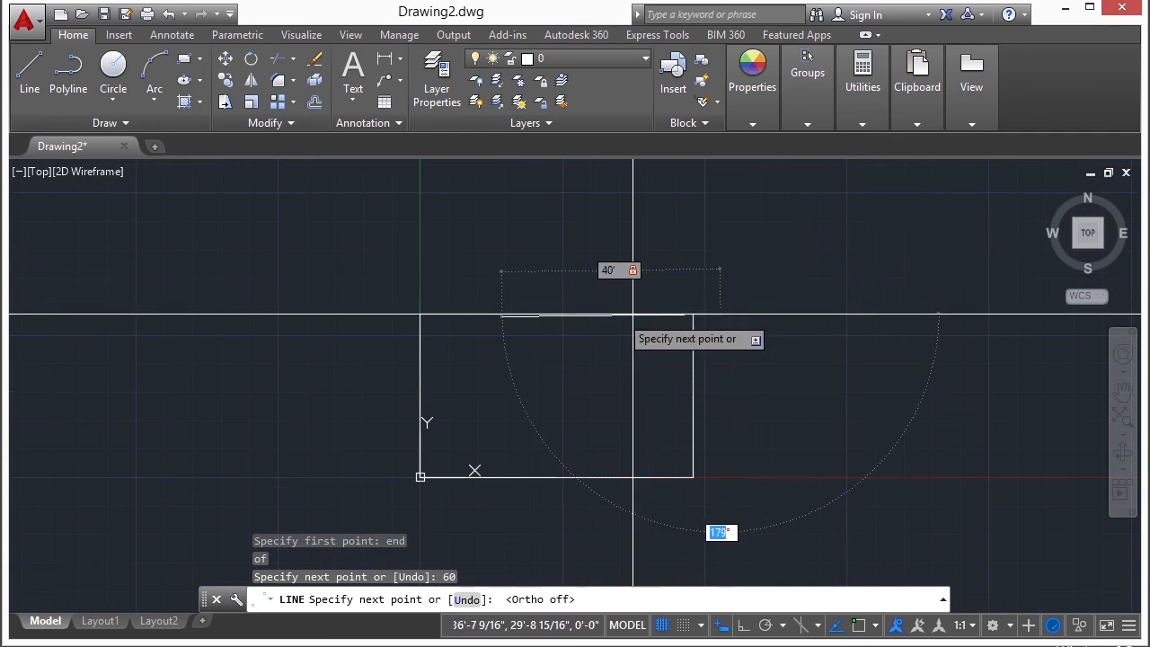
{"action": "mouse_move", "coordinate": [746, 261]}
{"action": "middle_mouse_down"}
{"action": "mouse_move", "coordinate": [765, 349]}
{"action": "mouse_move", "coordinate": [705, 352]}
{"action": "middle_mouse_up"}
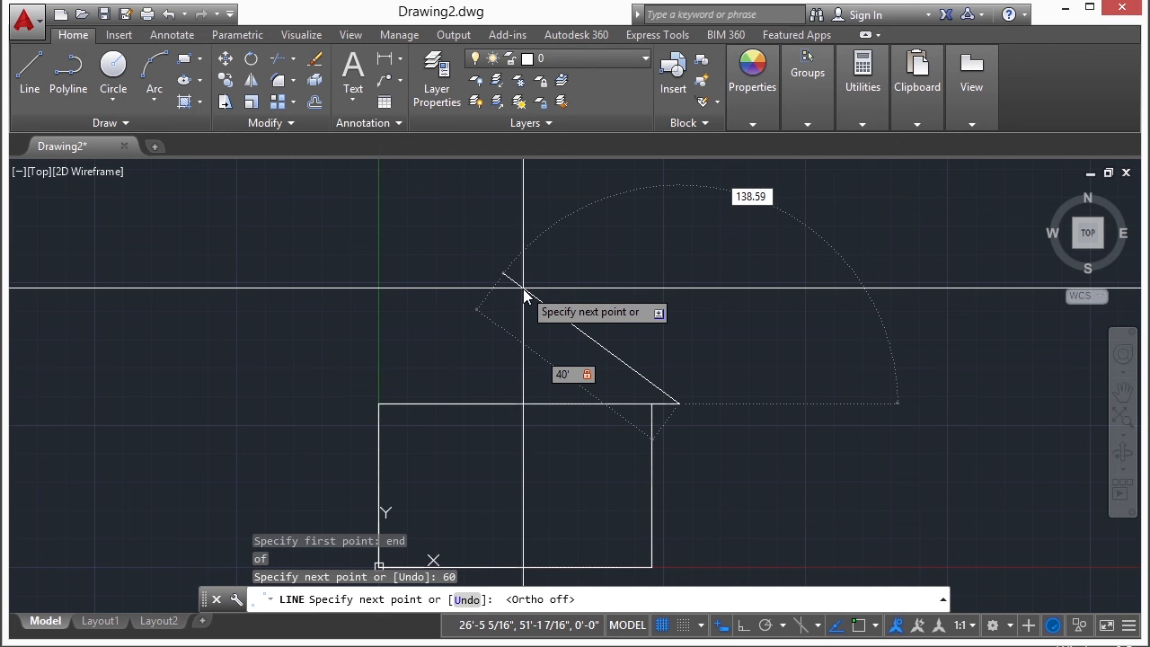
{"action": "key", "text": "Return"}
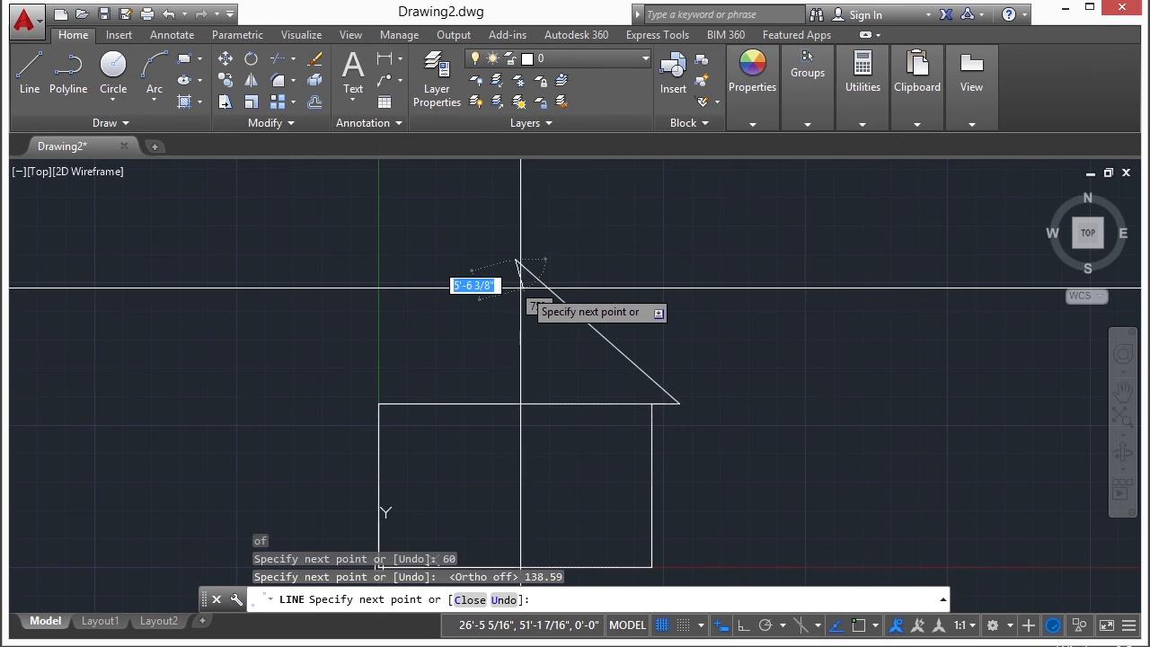
{"action": "key", "text": "ctrl+z"}
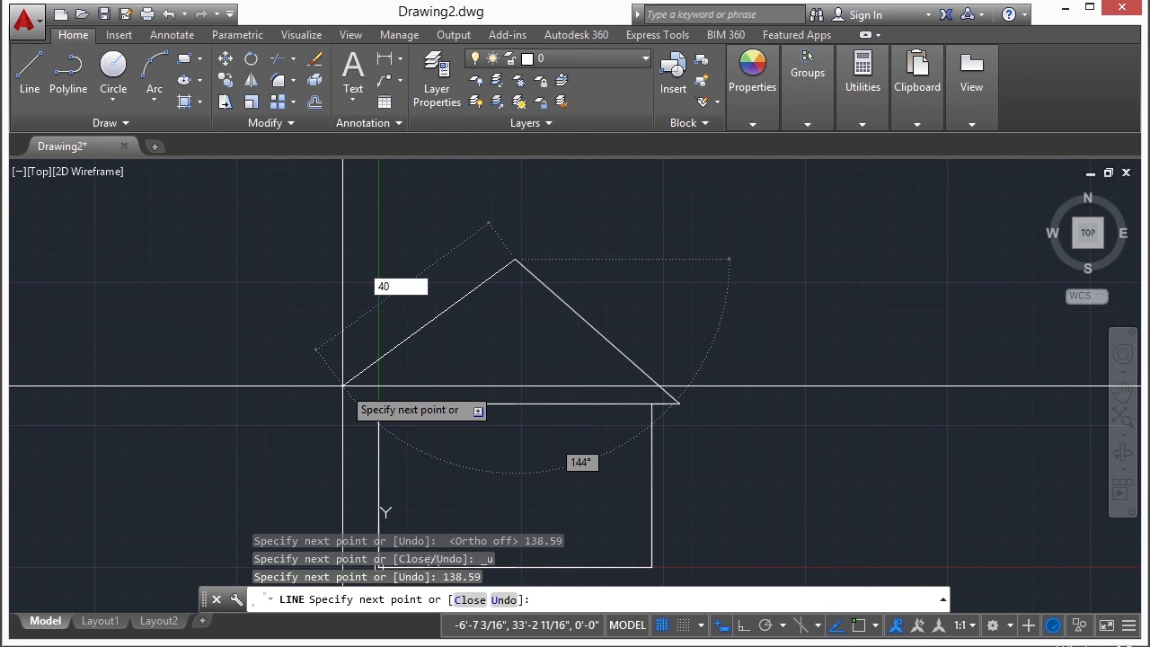
- Draw a 40' segment at 221.41° from the roof peak, sloping down to the left
{"action": "key", "text": "Tab"}
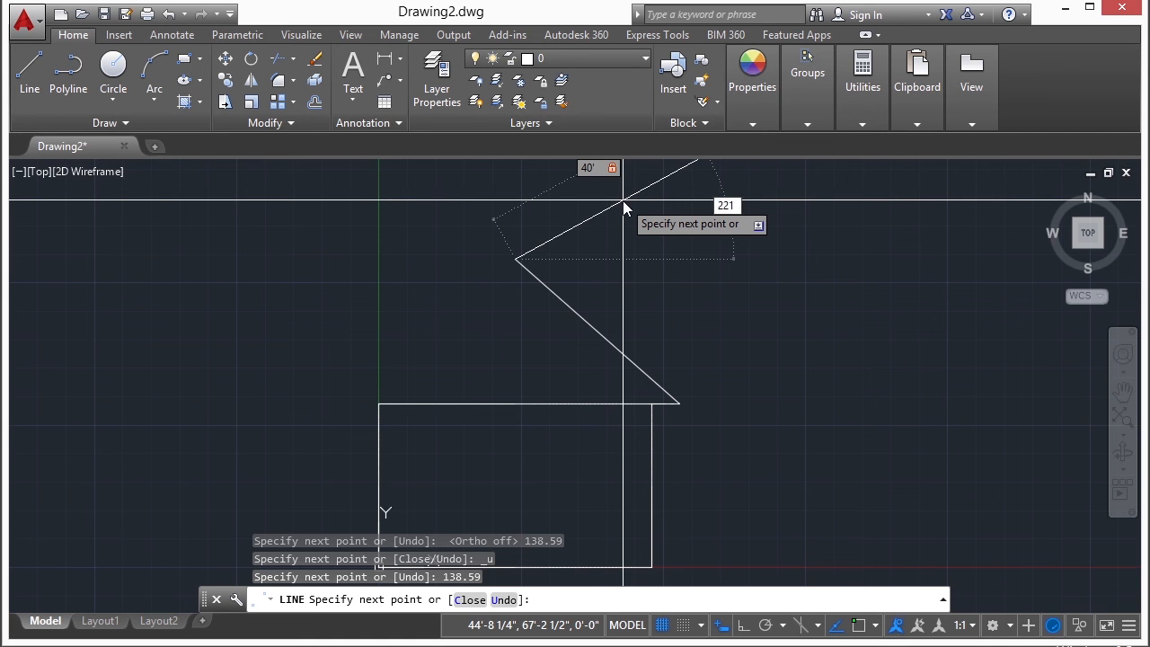
{"action": "type", "text": ".41"}
{"action": "key", "text": "Return"}
- Close the roof with a segment to the rectangle's upper-left corner using the endpoint snap, and finish the line
{"action": "scroll", "coordinate": [359, 424], "scroll_direction": "up", "scroll_amount": 3}
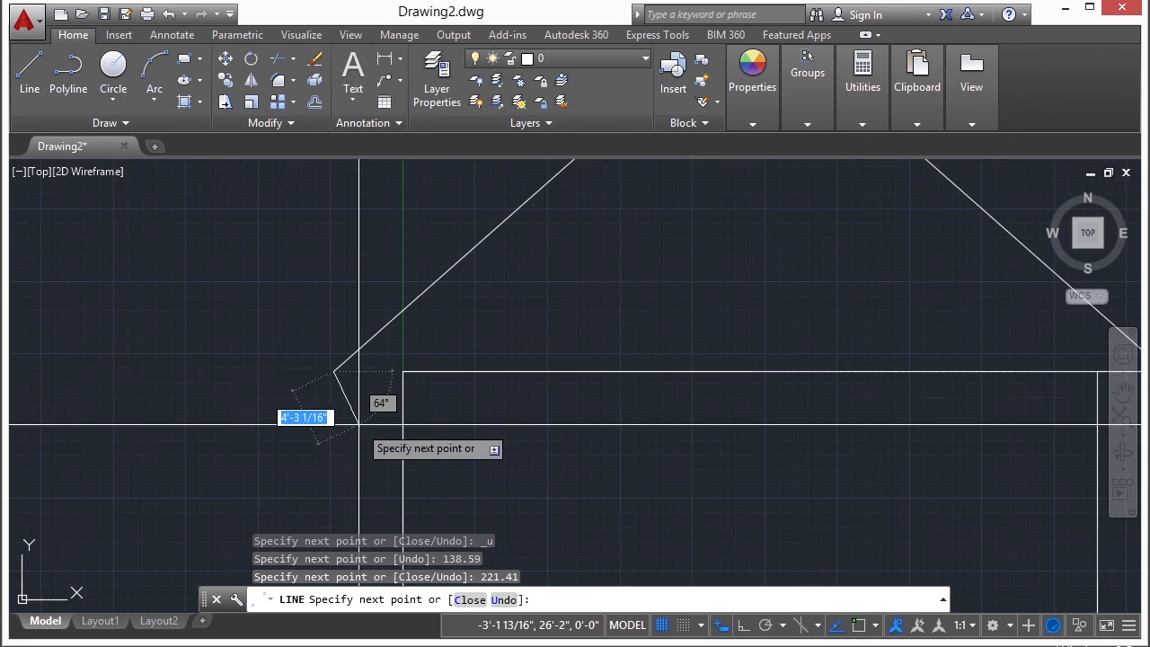
{"action": "type", "text": "end"}
{"action": "key", "text": "Return"}
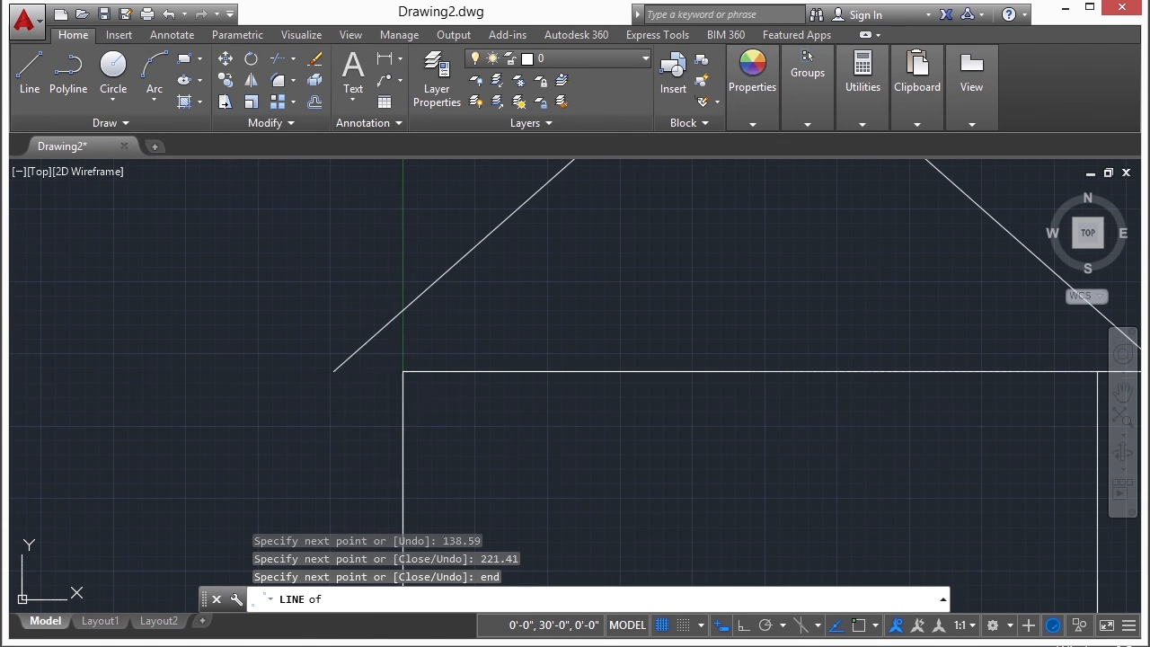
{"action": "left_click", "coordinate": [402, 371]}
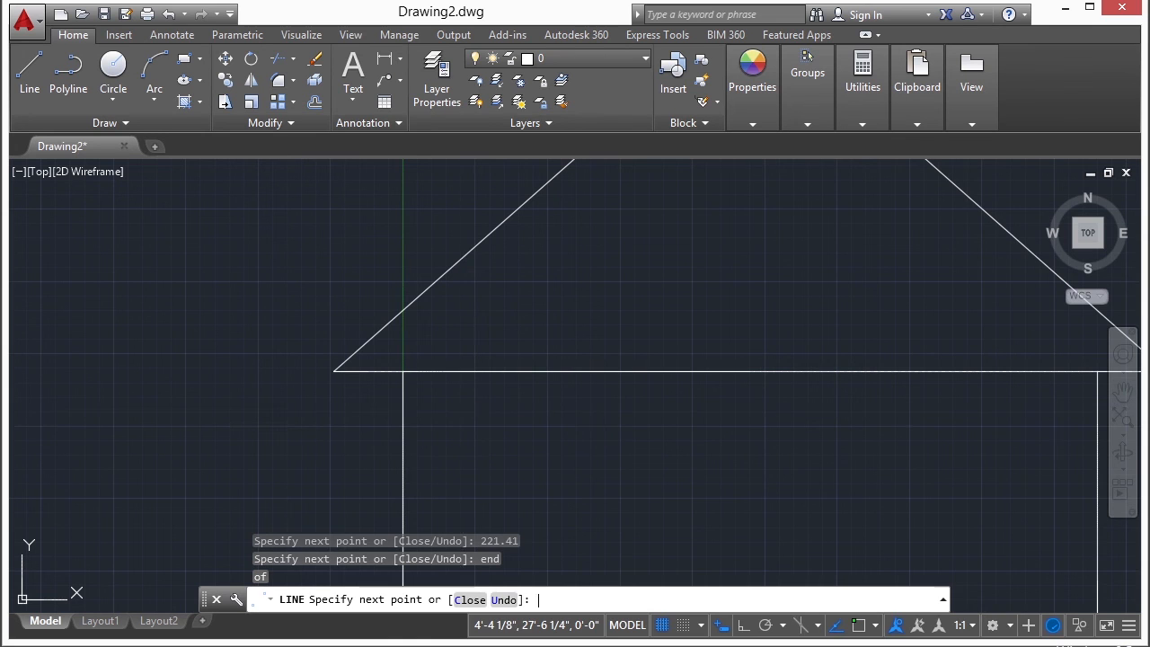
{"action": "key", "text": "Return"}
{"action": "middle_click", "coordinate": [762, 262]}
{"action": "middle_click", "coordinate": [762, 263]}
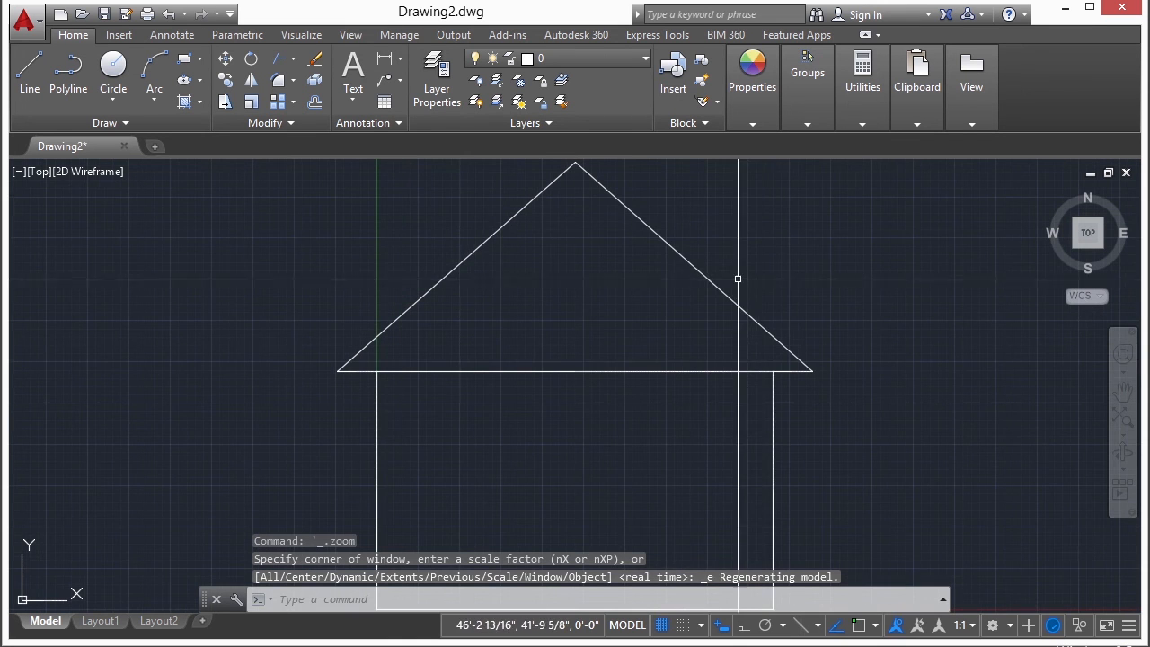
- Select the rectangle's bottom edge to examine its start point at the origin, and clear the selection
{"action": "scroll", "coordinate": [709, 278], "scroll_direction": "down", "scroll_amount": 2}
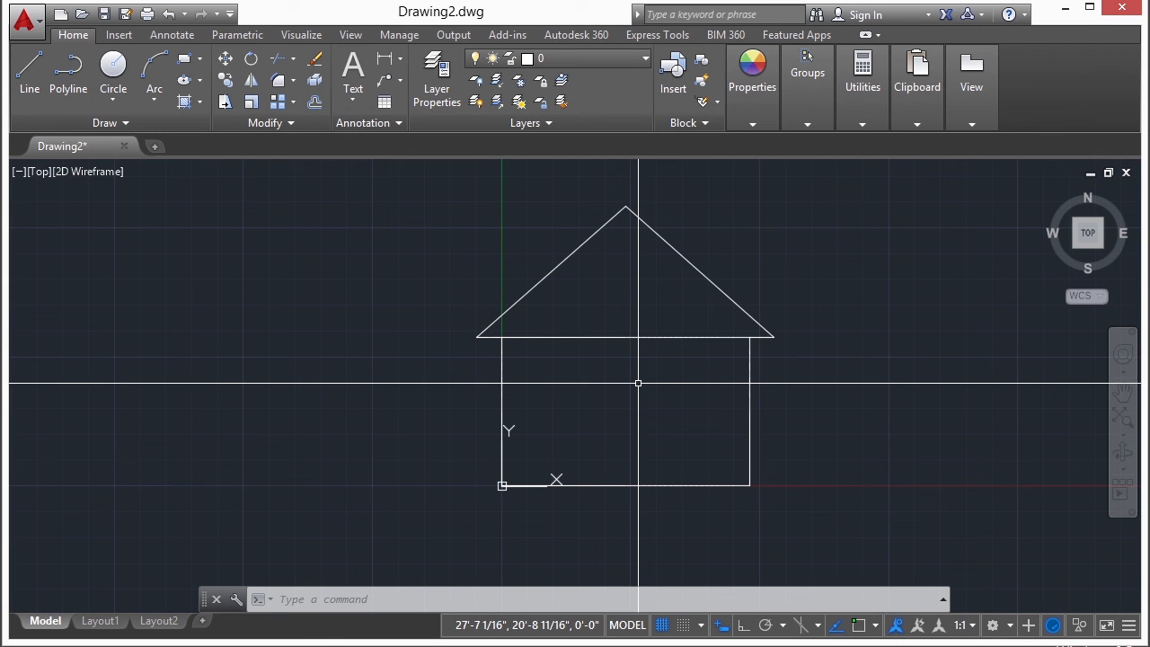
{"action": "middle_click_drag", "start_coordinate": [610, 425], "coordinate": [623, 383]}
{"action": "scroll", "coordinate": [593, 450], "scroll_direction": "up", "scroll_amount": 4}
{"action": "left_click", "coordinate": [668, 386]}
{"action": "left_click", "coordinate": [632, 468]}
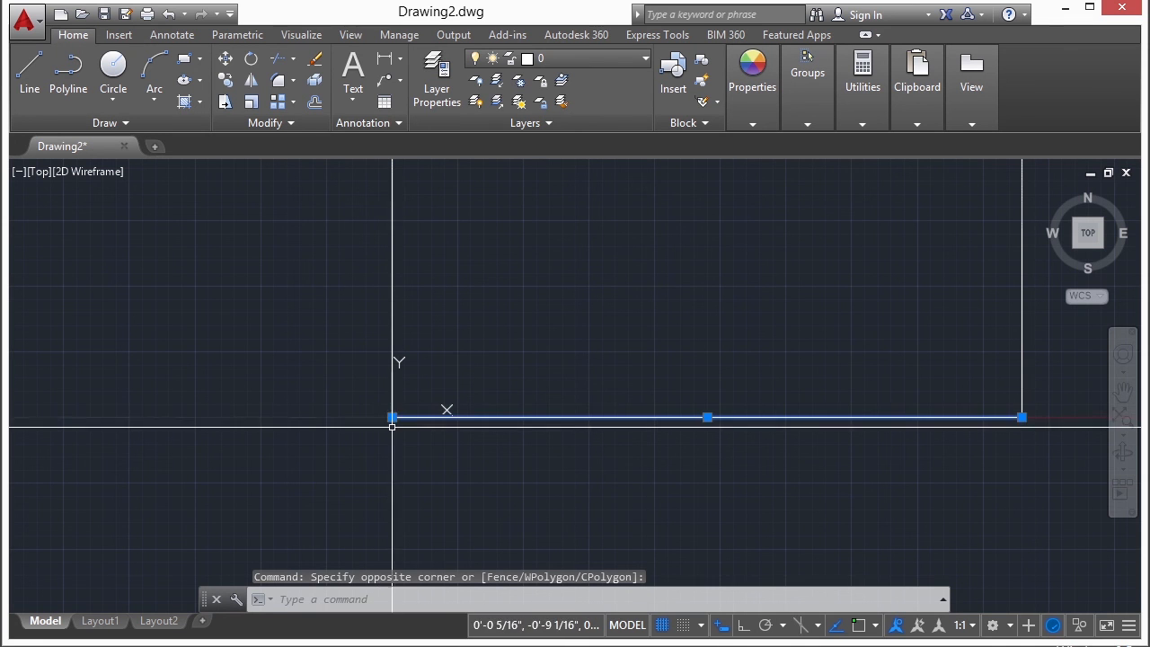
{"action": "key", "text": "Escape"}
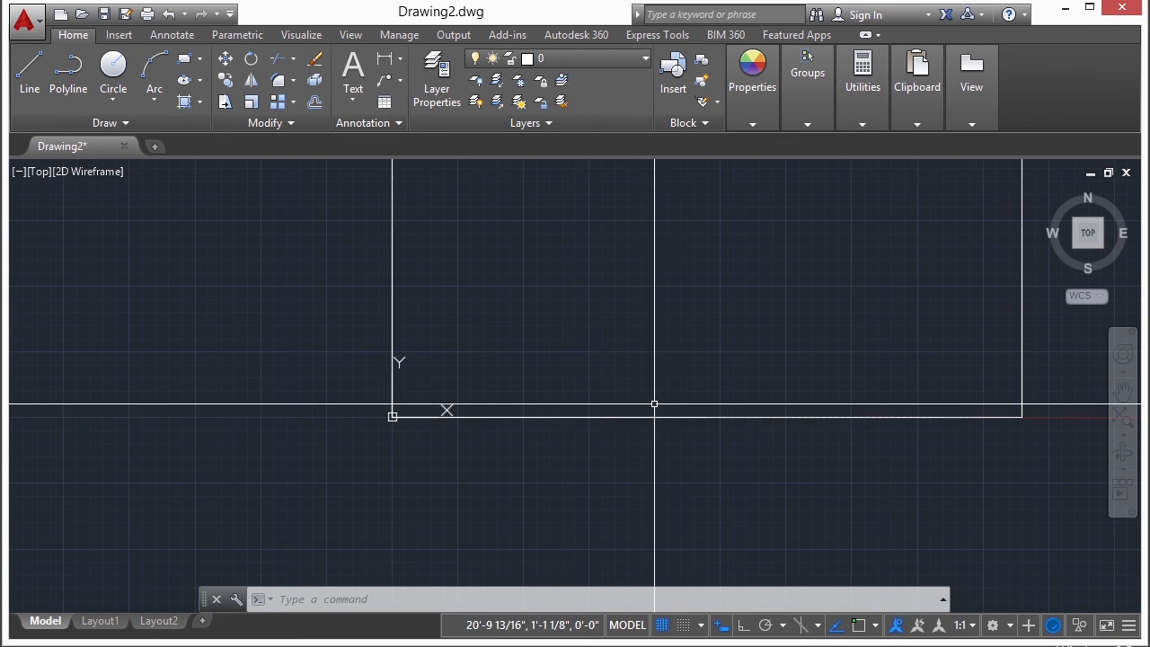
- Draw a line from 0,0 to the absolute coordinates 25,25, using the # prefix for the second point
{"action": "key", "text": "Return"}
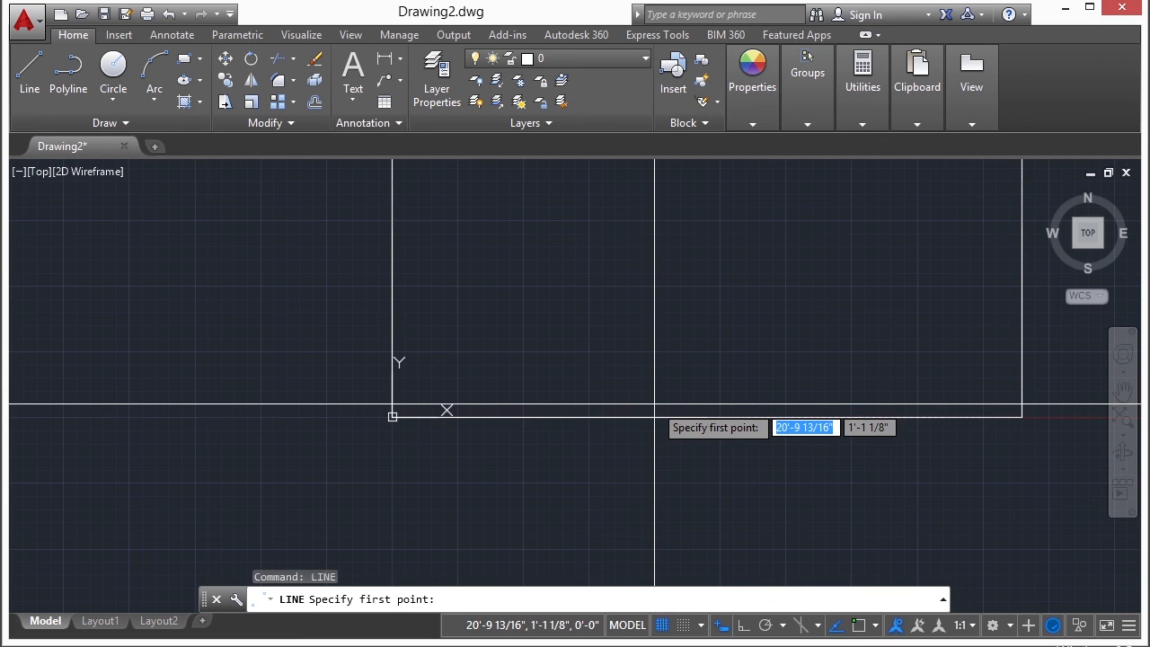
{"action": "type", "text": "0,0"}
{"action": "key", "text": "Return"}
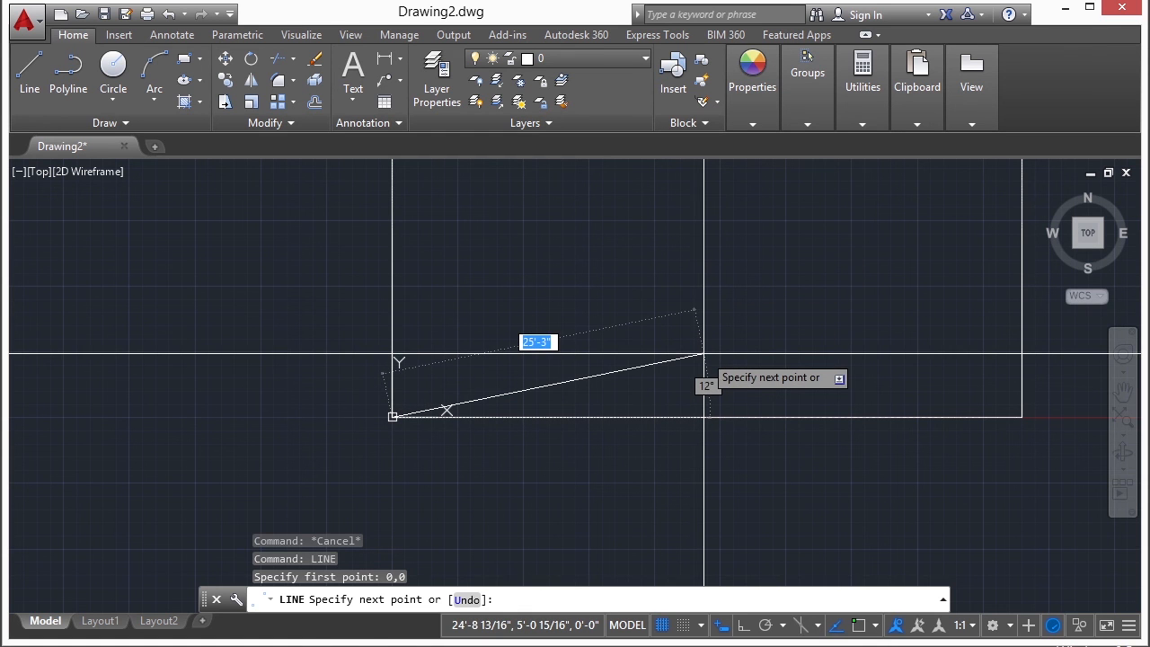
{"action": "left_click", "coordinate": [720, 624]}
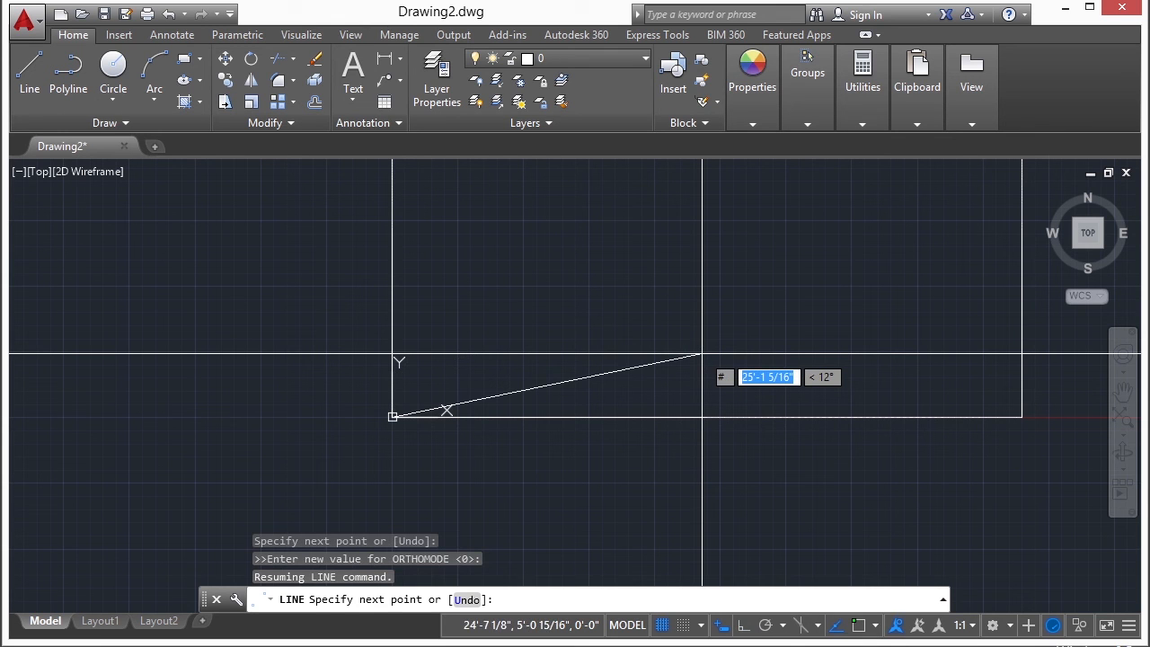
{"action": "type", "text": "25"}
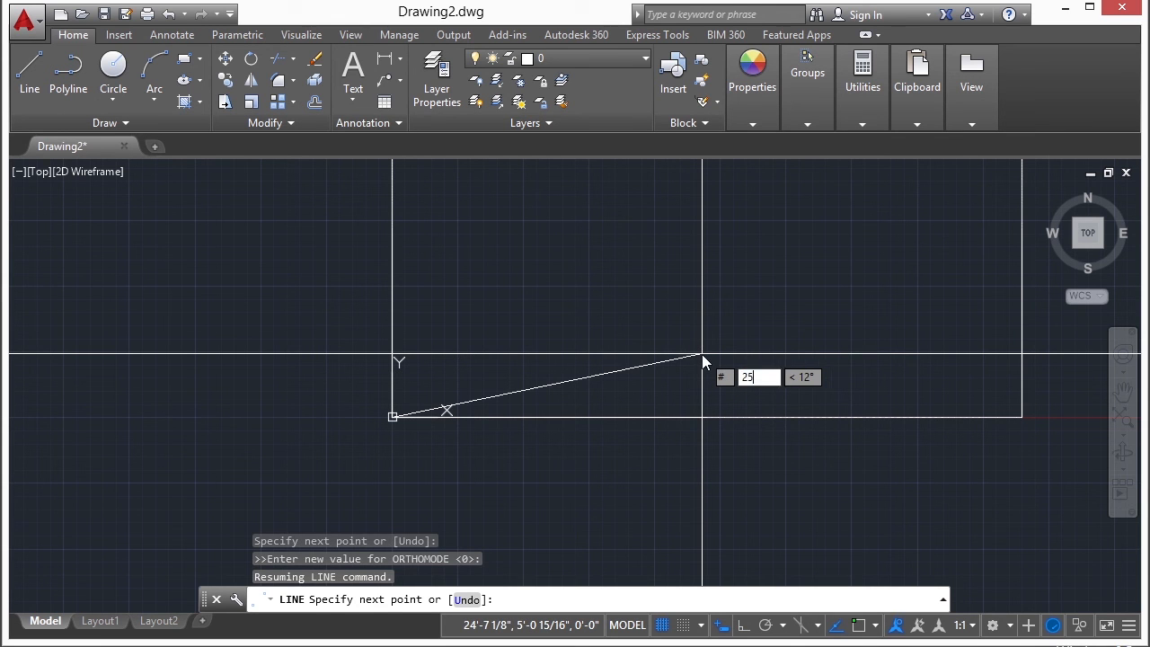
{"action": "key", "text": "Tab"}
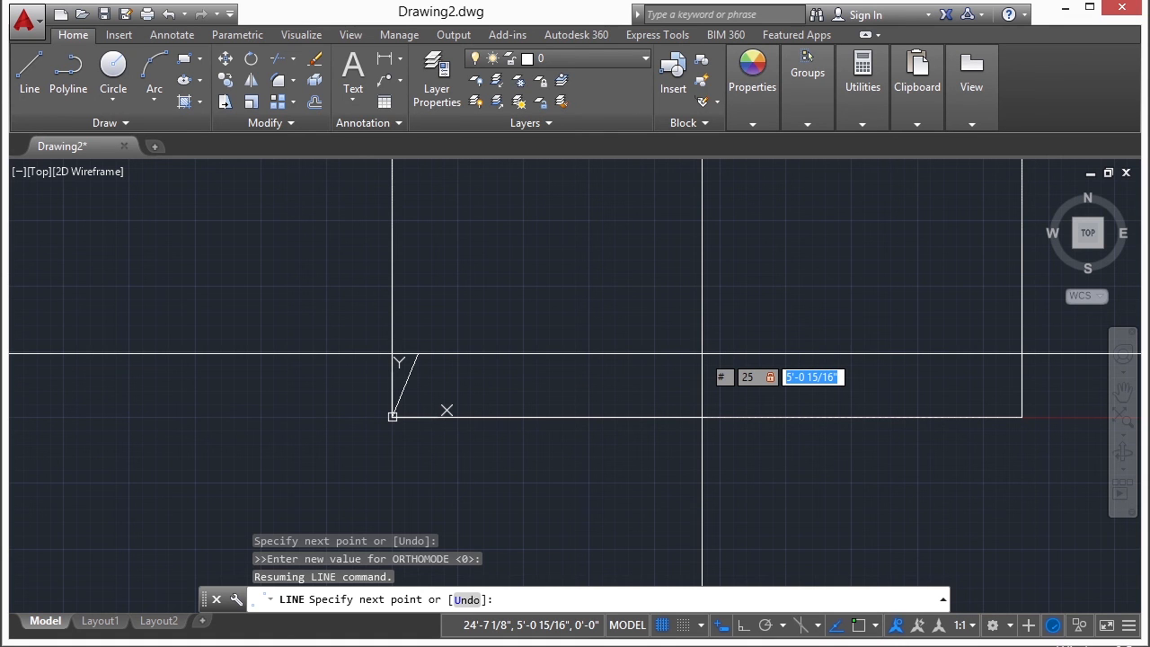
{"action": "type", "text": "25"}
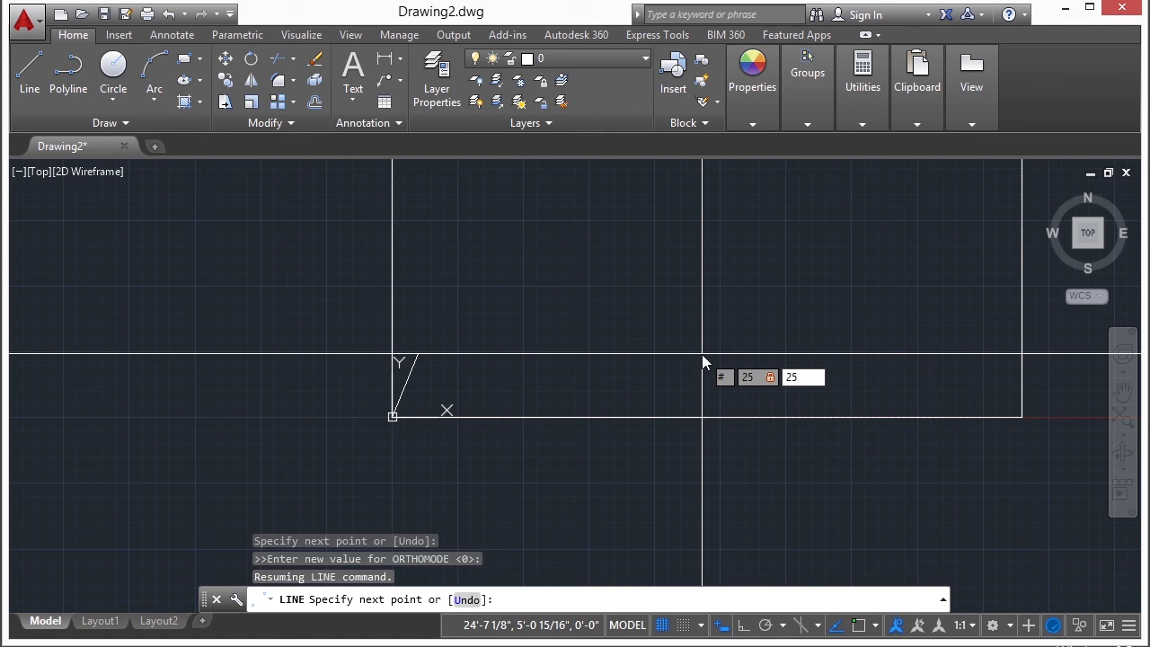
{"action": "key", "text": "Return"}
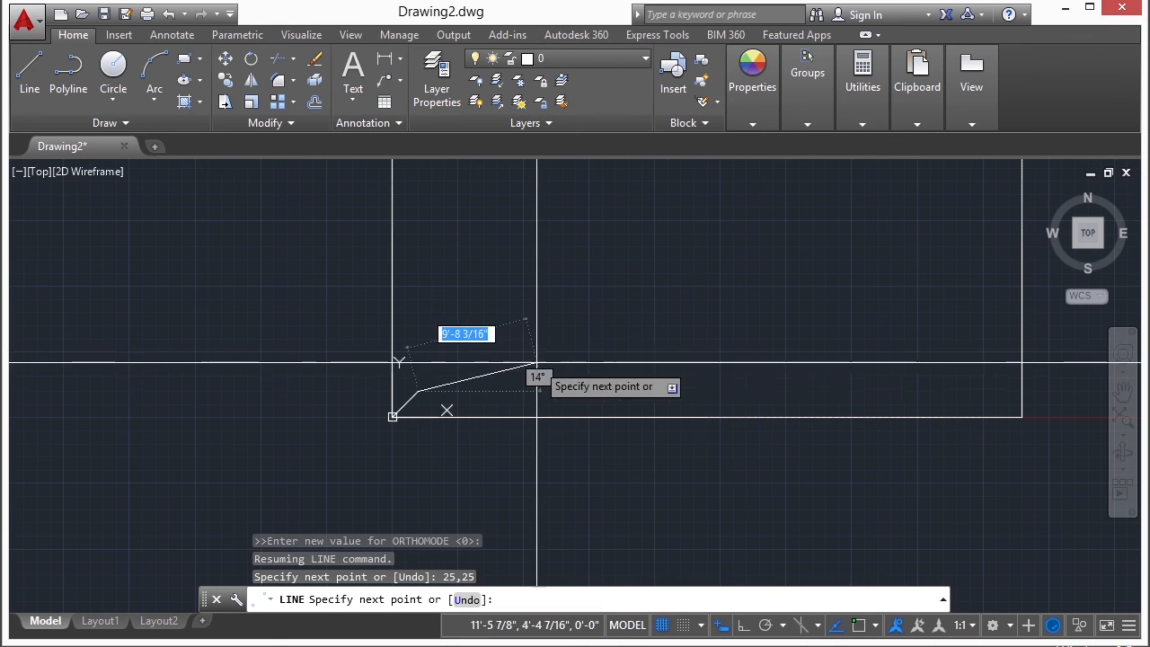
- Inspect the endpoint, length and angle of the short diagonal line at the origin, and clear the selection
{"action": "scroll", "coordinate": [406, 405], "scroll_direction": "up", "scroll_amount": 10}
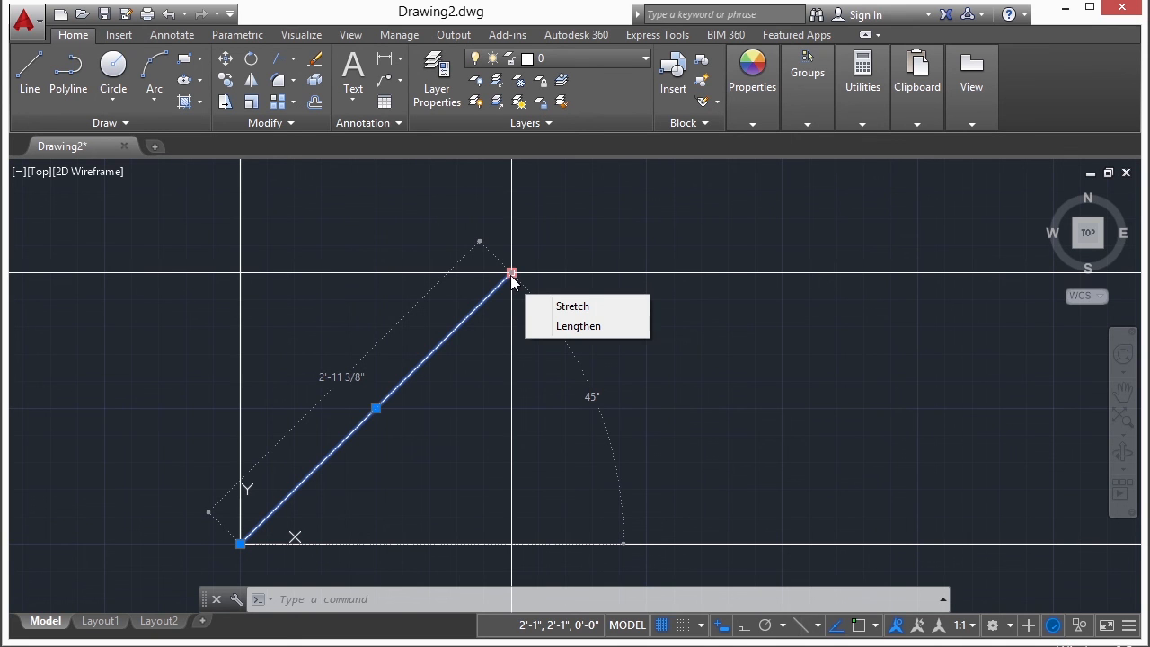
{"action": "left_click", "coordinate": [647, 404]}
{"action": "key", "text": "Escape"}
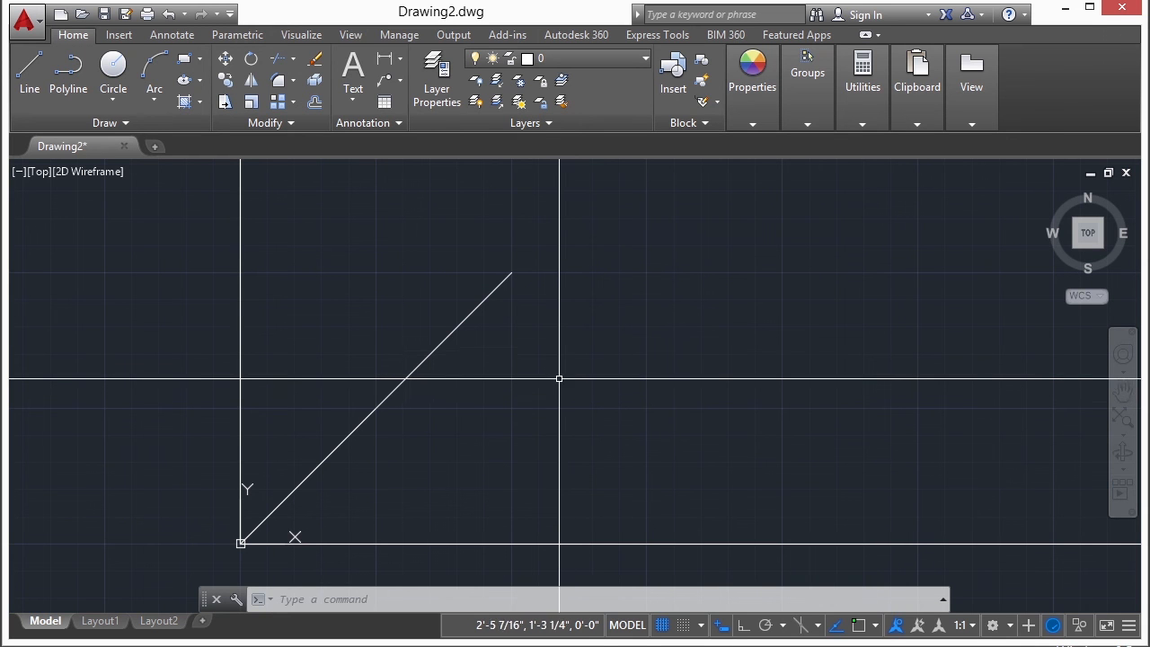
{"action": "scroll", "coordinate": [486, 386], "scroll_direction": "down", "scroll_amount": 2}
{"action": "scroll", "coordinate": [487, 386], "scroll_direction": "down", "scroll_amount": 3}
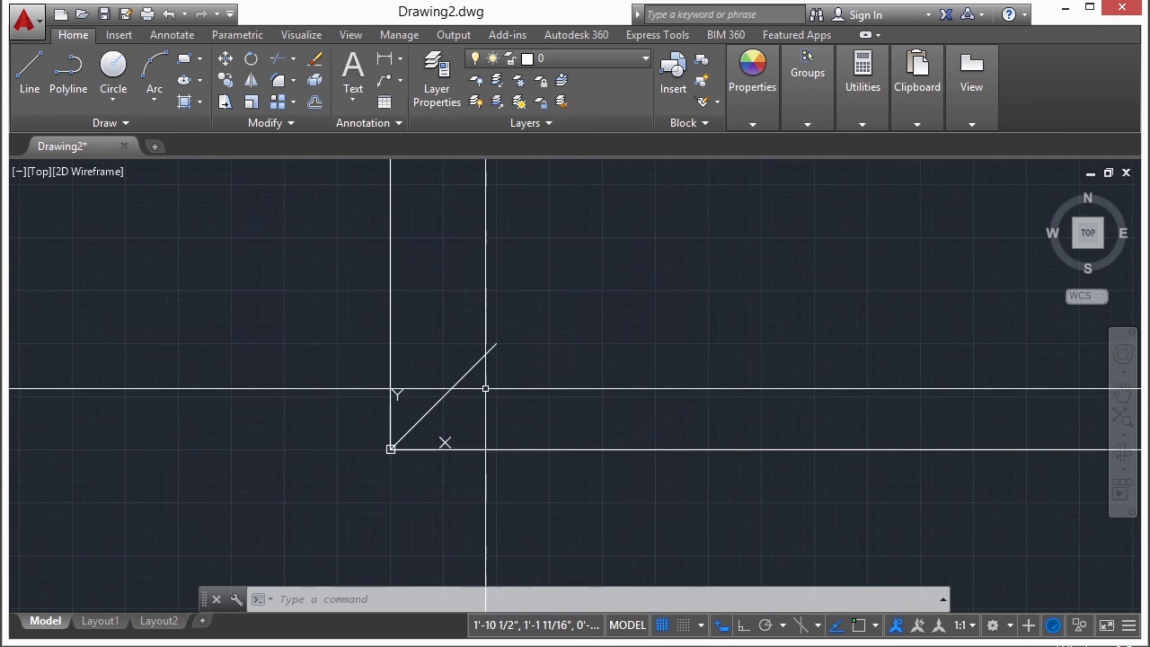
{"action": "middle_click", "coordinate": [709, 364]}
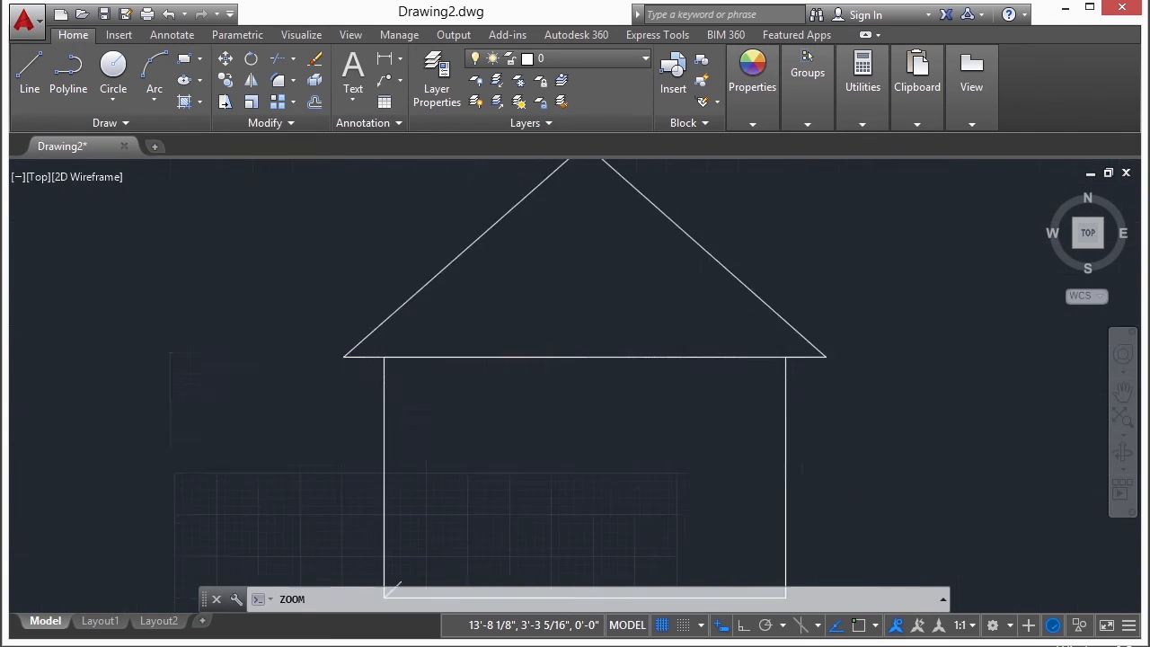